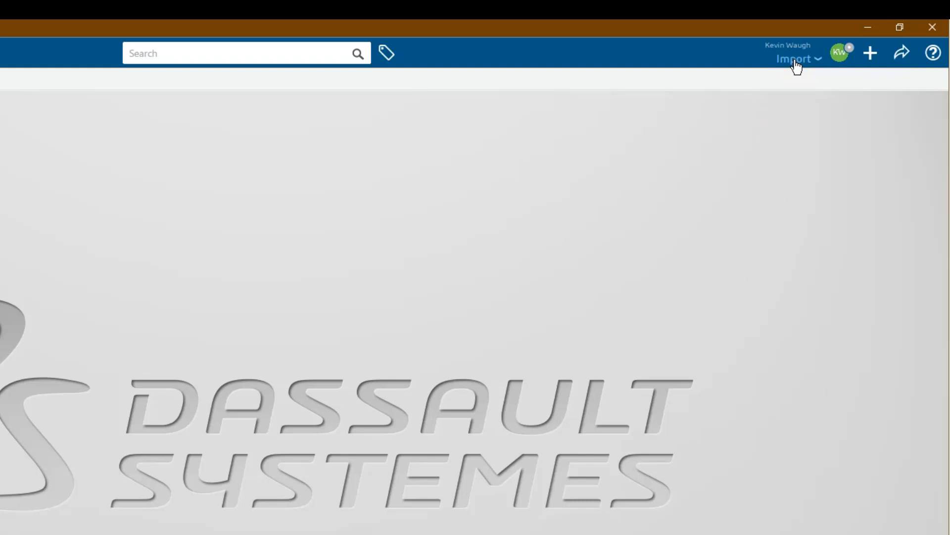
- Change the credentials' role to Leader for the Import collaborative space, with Company Name as the organization
left_click(806, 60)
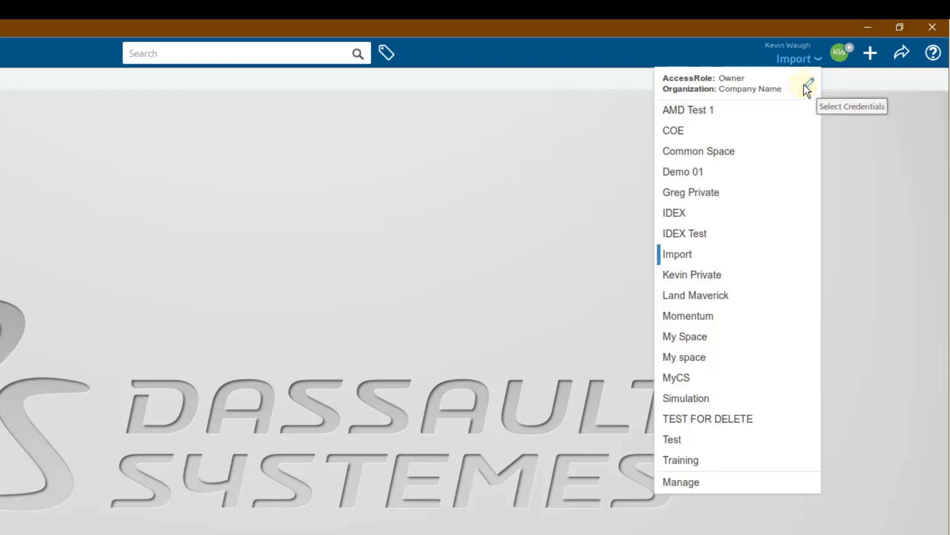
left_click(804, 84)
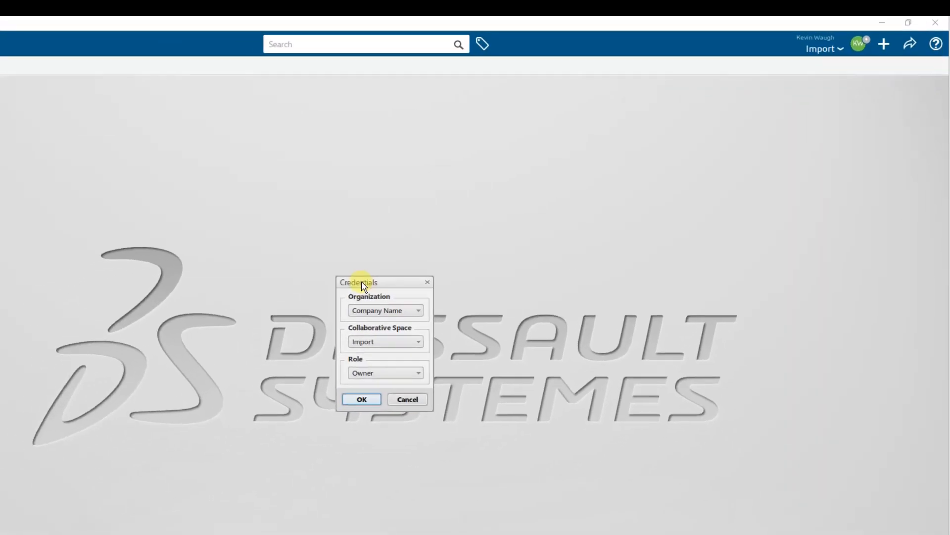
left_click_drag(361, 281, 375, 142)
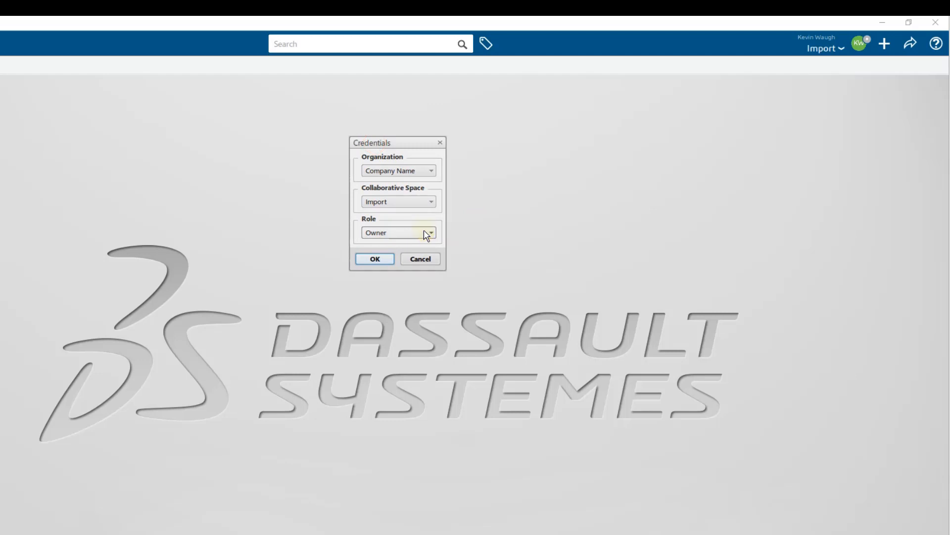
left_click(413, 203)
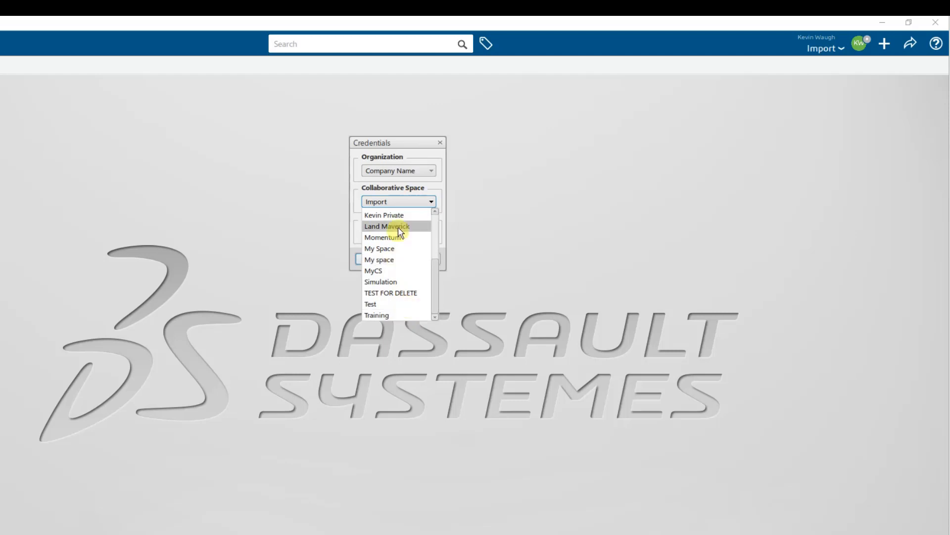
left_click(353, 182)
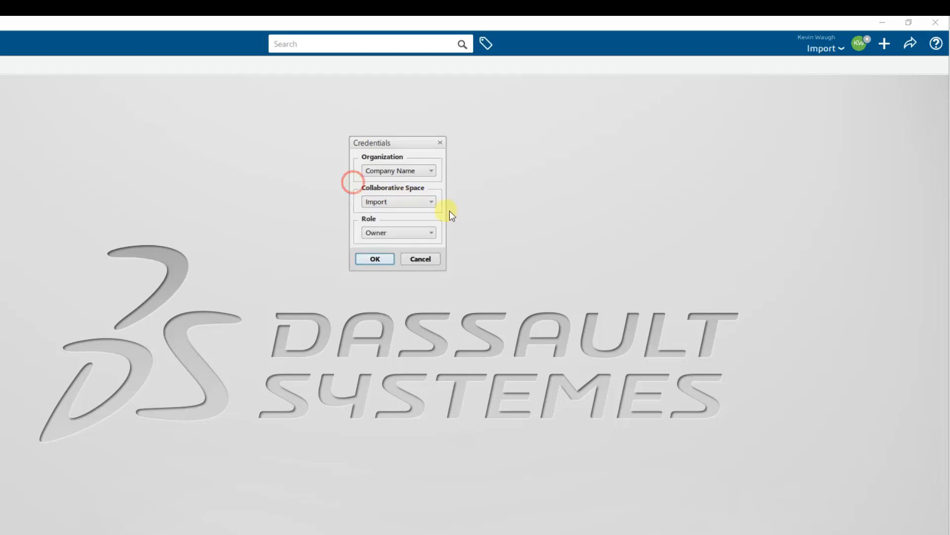
left_click(431, 233)
left_click(402, 242)
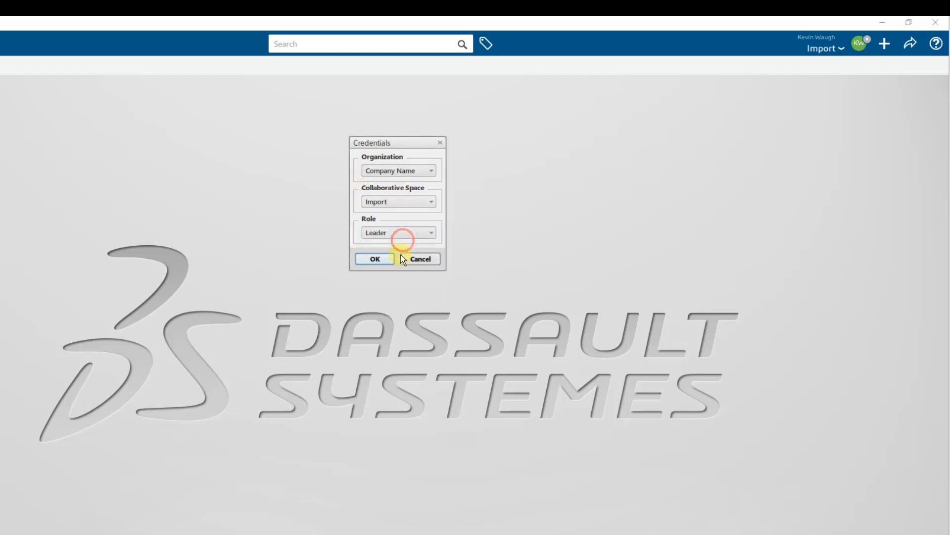
left_click(377, 259)
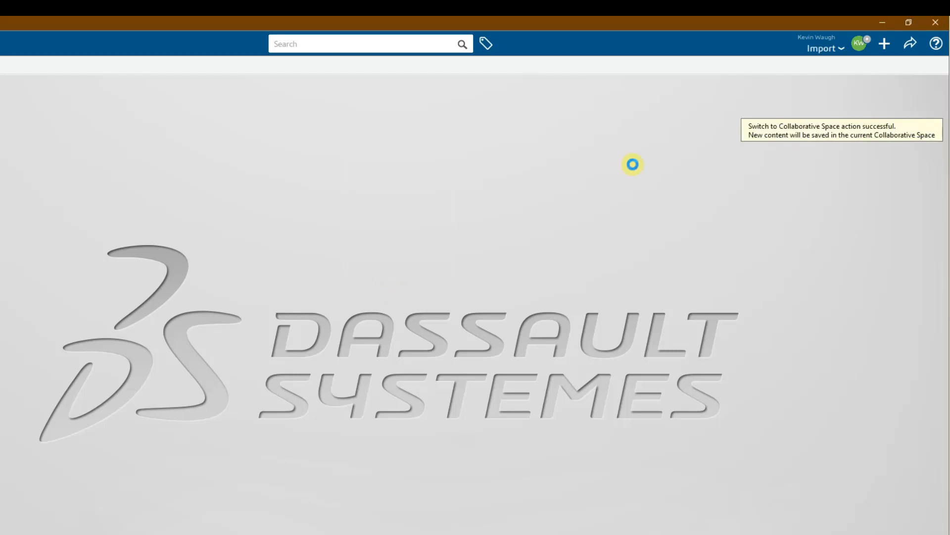
- Open the Import command's settings to view the 3DXML format, source and file options, and cancel without importing
left_click(885, 43)
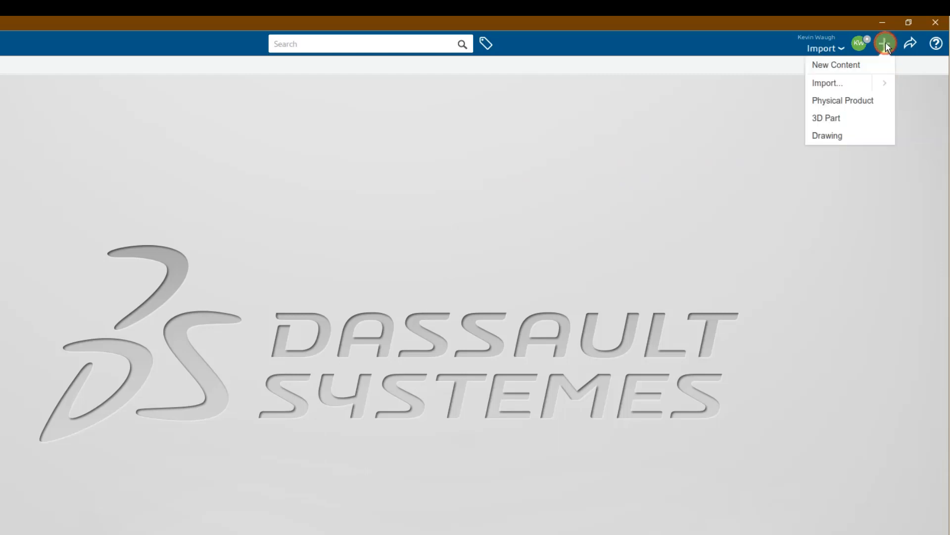
left_click(832, 84)
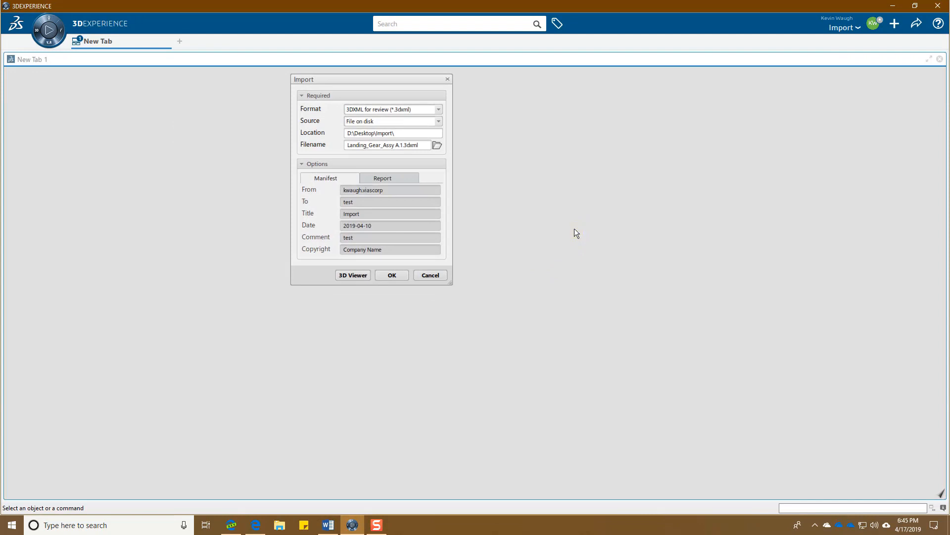
left_click(426, 275)
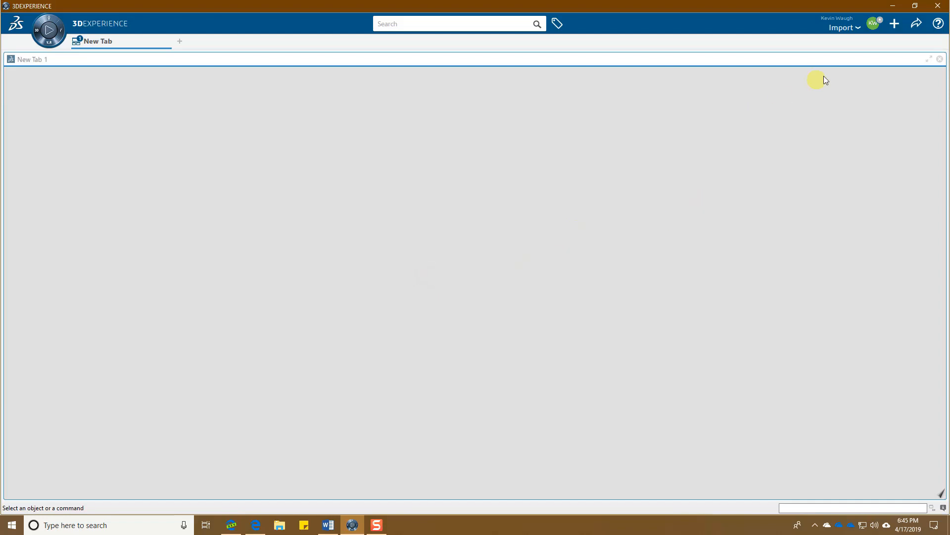
- Switch to the User Assistance pages in the browser and read about collaborative spaces, their visibility types and access roles
left_click(894, 6)
left_click(231, 526)
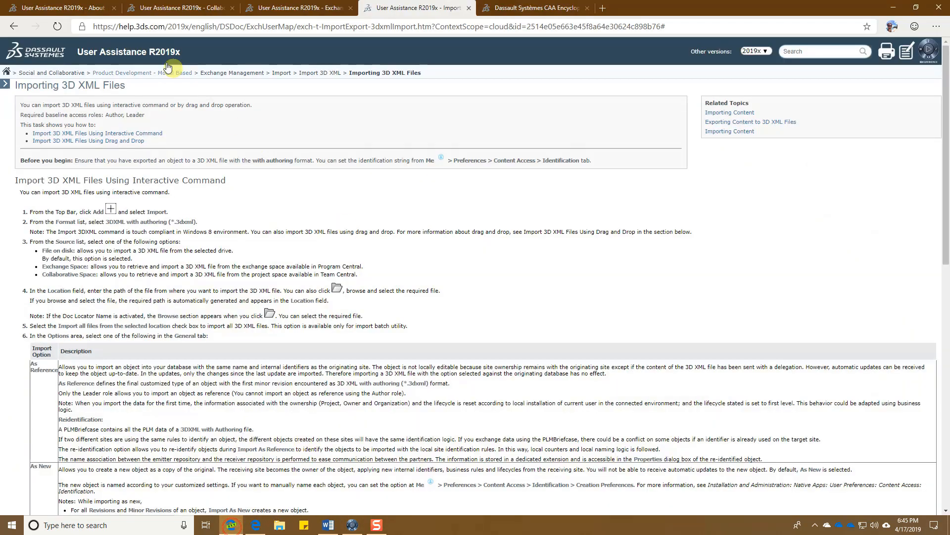
left_click(65, 7)
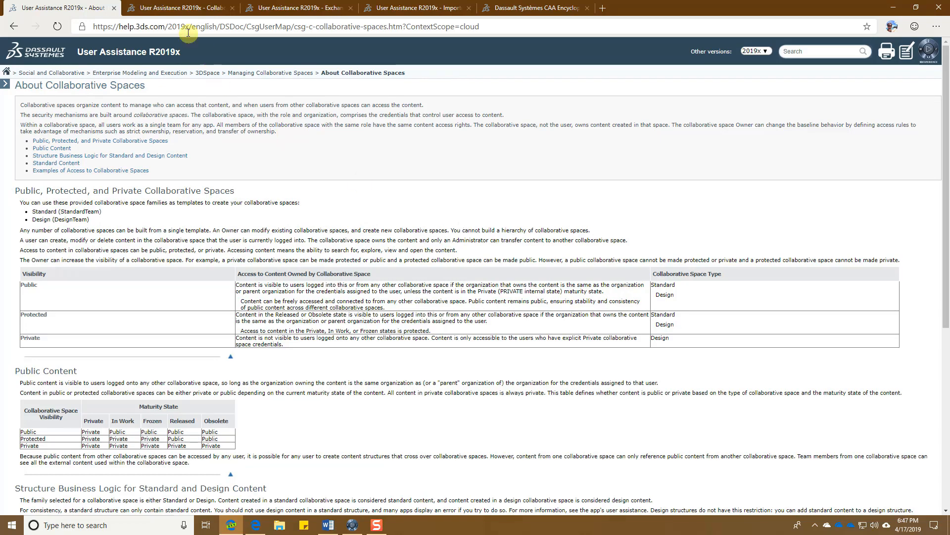
left_click(170, 9)
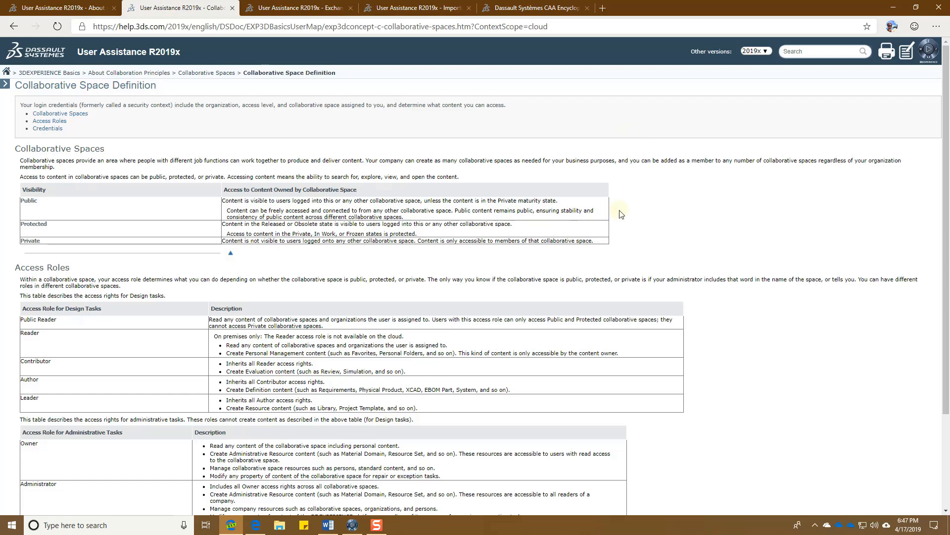
scroll(620, 210, "down", 3)
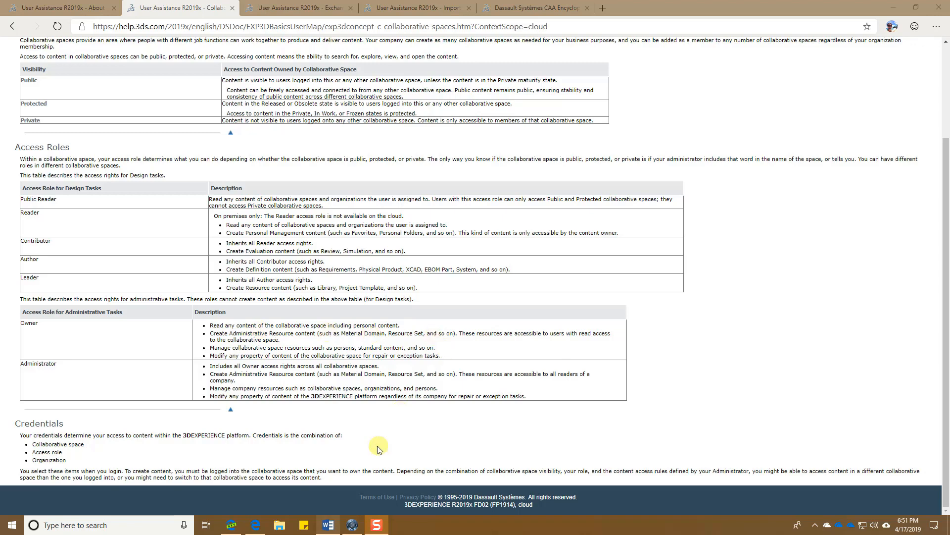
- Switch to the 3DDashboard and examine the Exchange Management access rules in the Collaborative Spaces Configuration Center
left_click(256, 526)
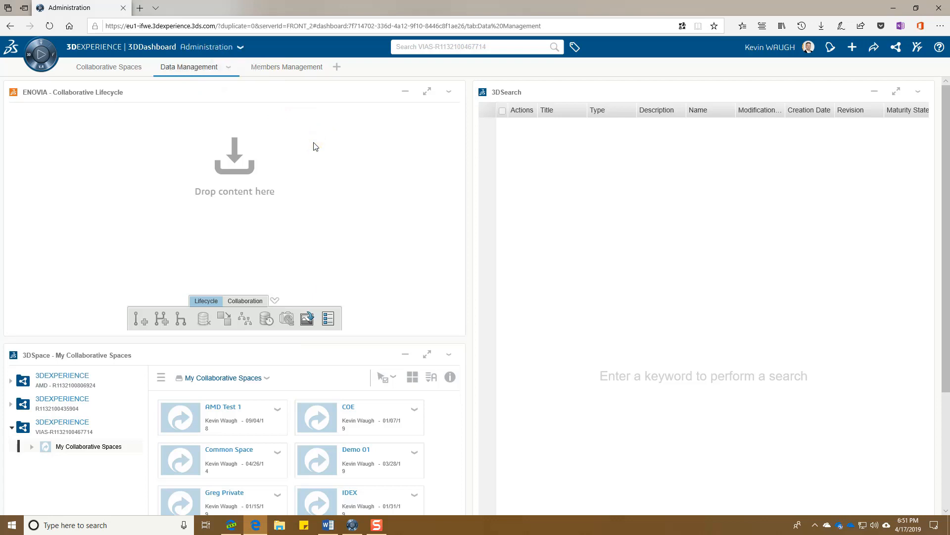
left_click(114, 70)
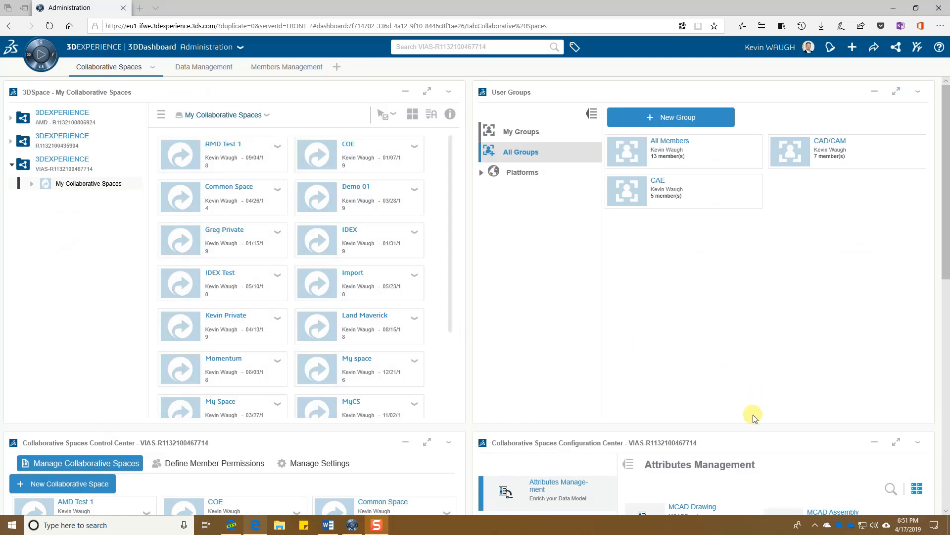
left_click(899, 445)
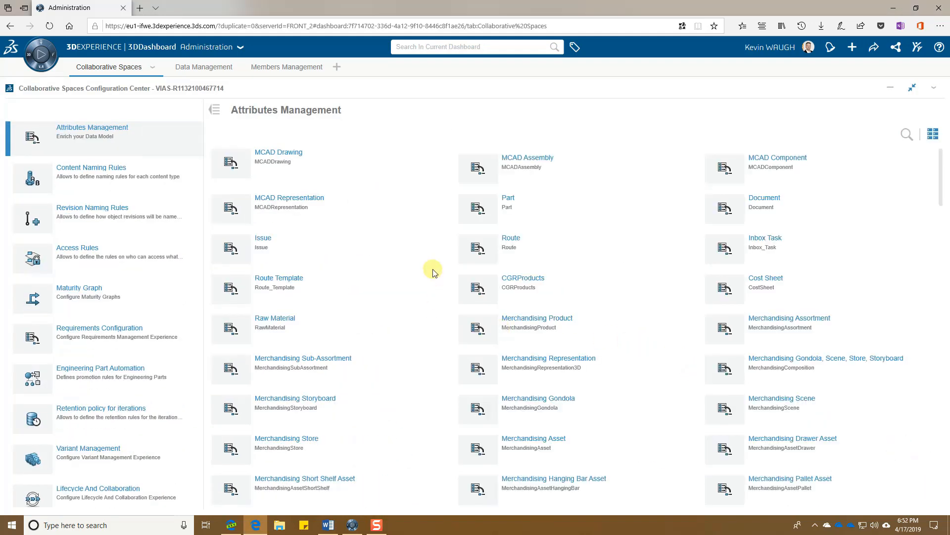
scroll(79, 376, "down", 5)
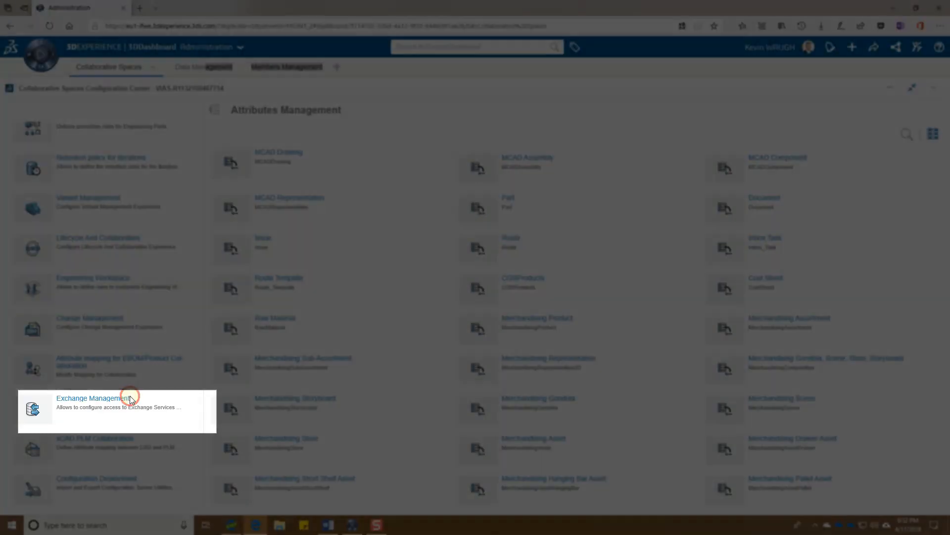
left_click(131, 399)
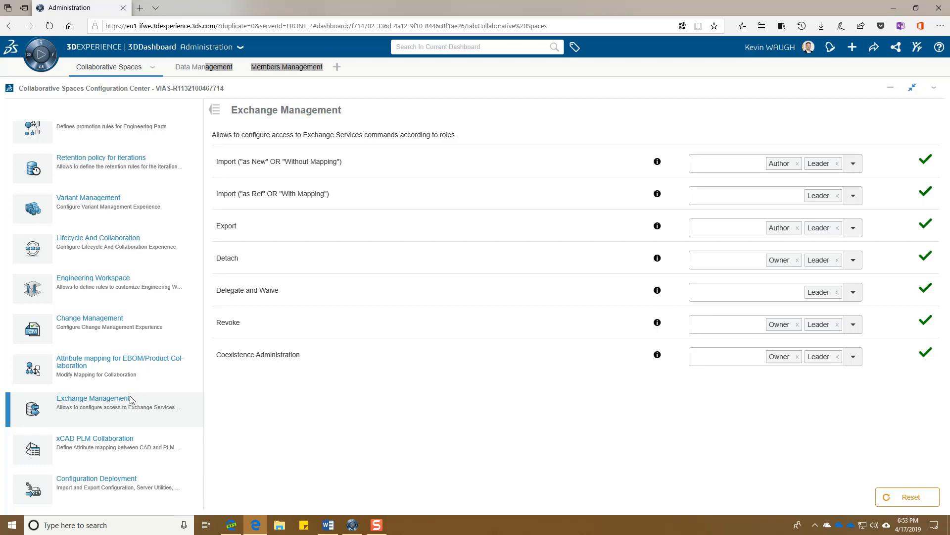
- Inspect the members and groups of the Import space in an enlarged view of My Collaborative Spaces
left_click(913, 94)
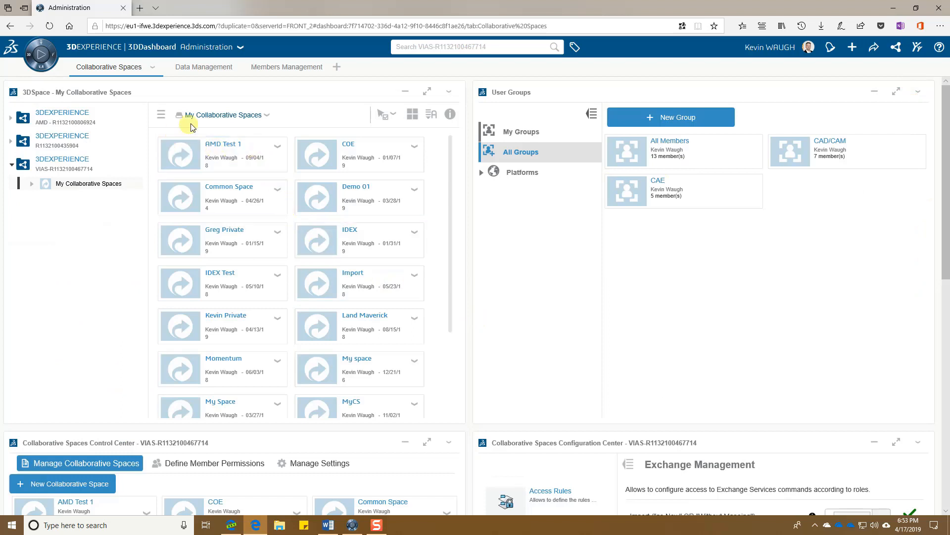
left_click(427, 91)
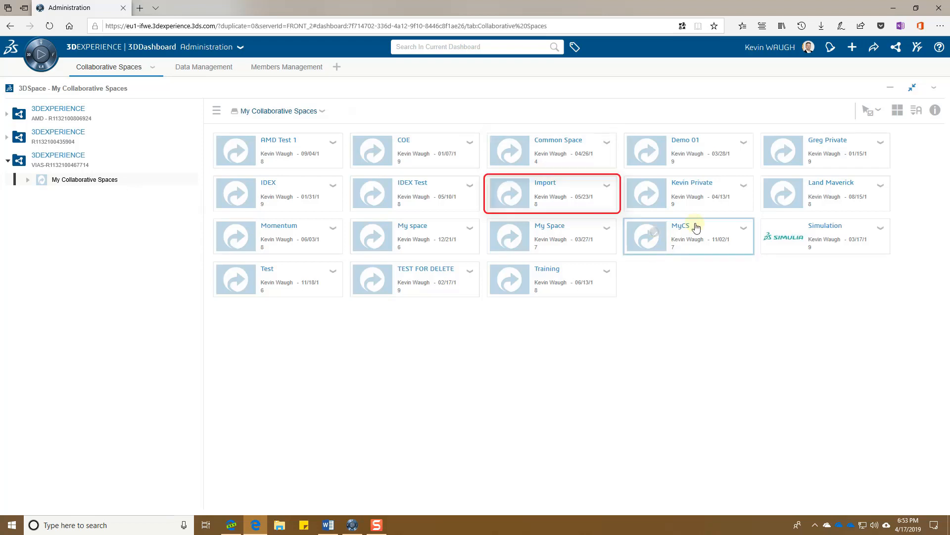
left_click(531, 192)
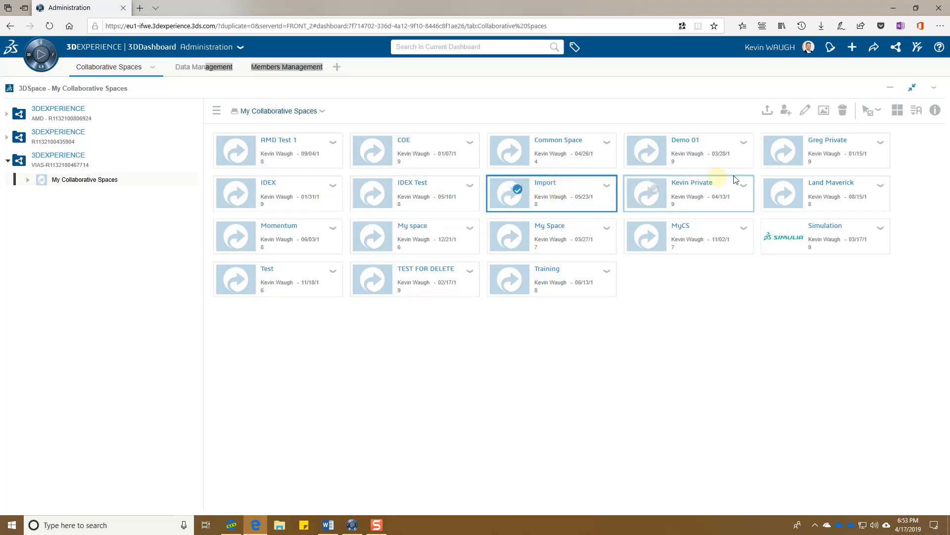
left_click(936, 111)
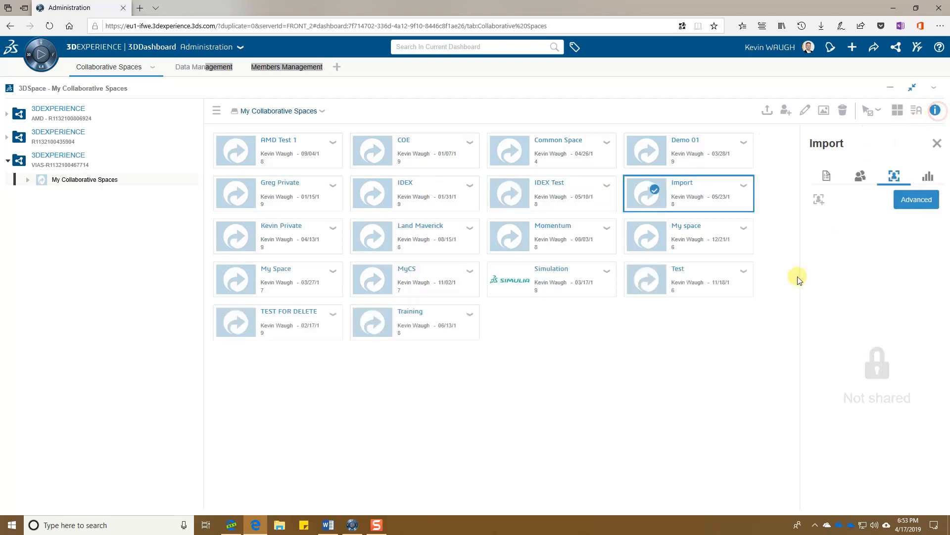
left_click(862, 178)
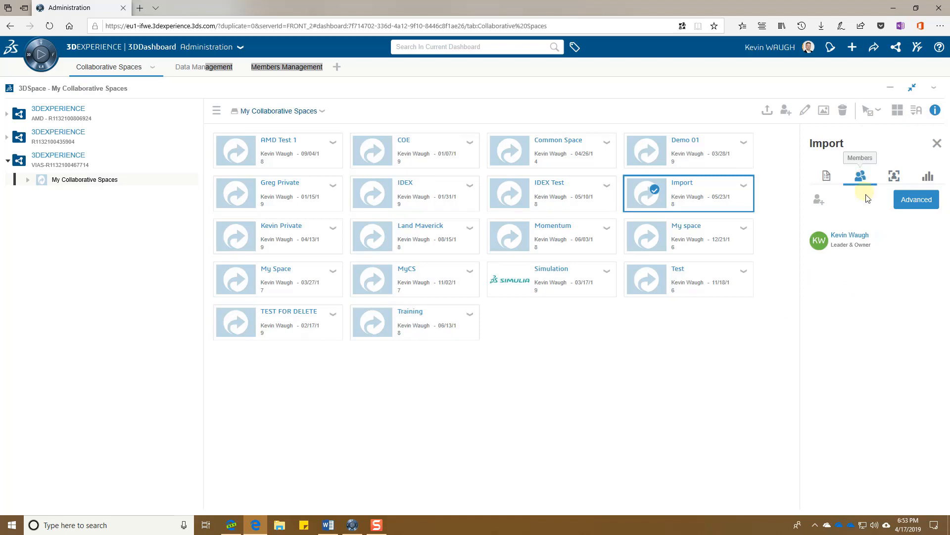
left_click(895, 178)
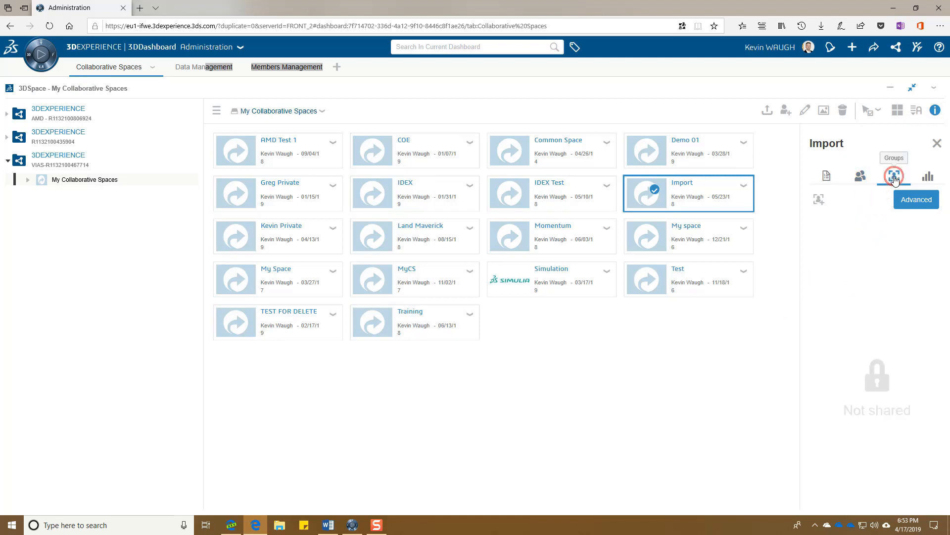
left_click(864, 182)
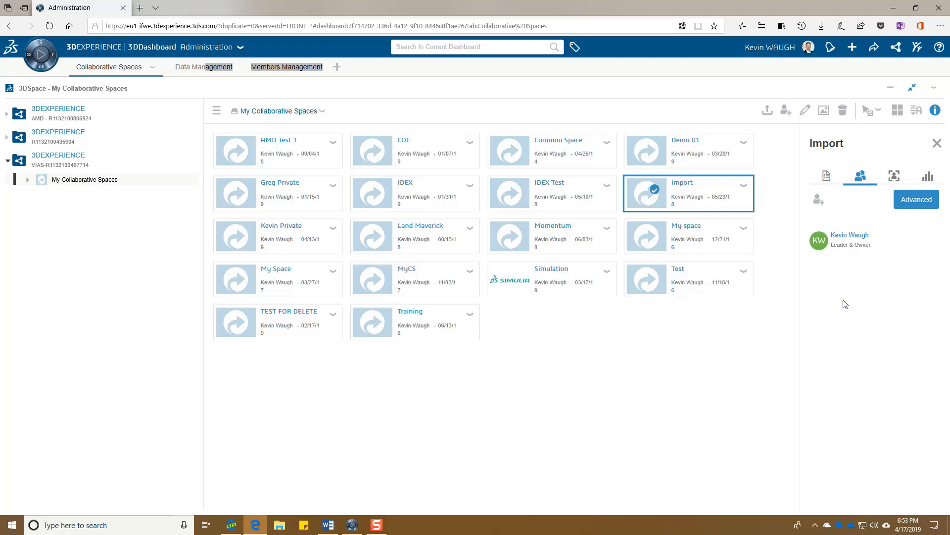
- View the roles available when adding members to the Import space, and cancel without adding anyone
left_click(820, 200)
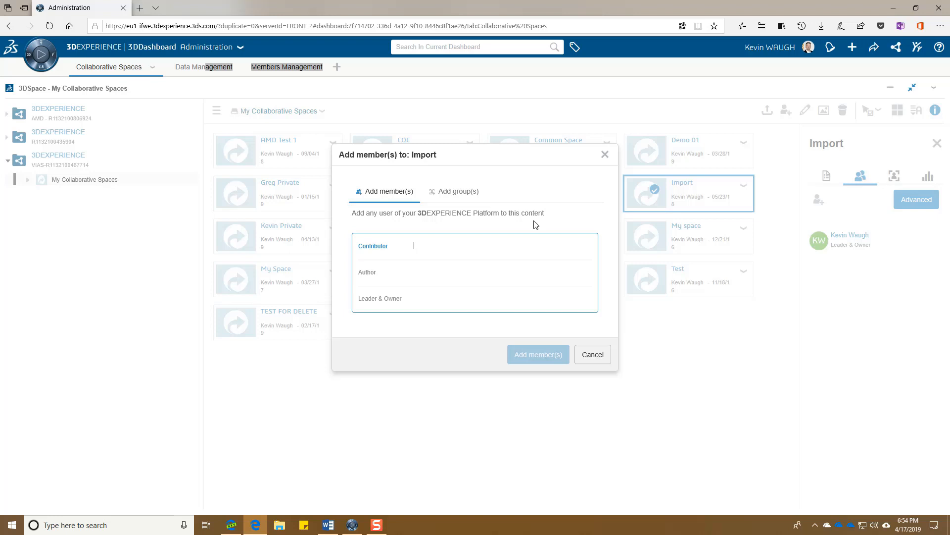
left_click(599, 357)
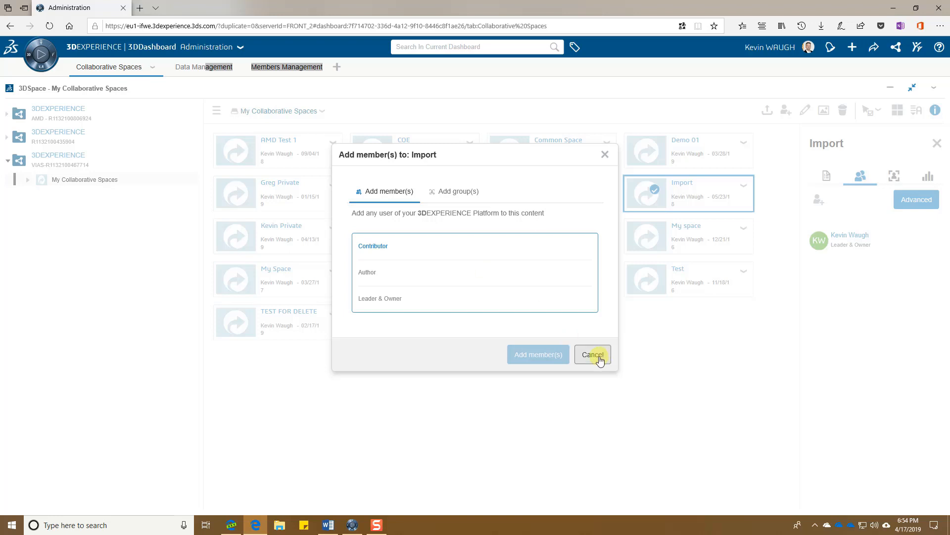
left_click(597, 356)
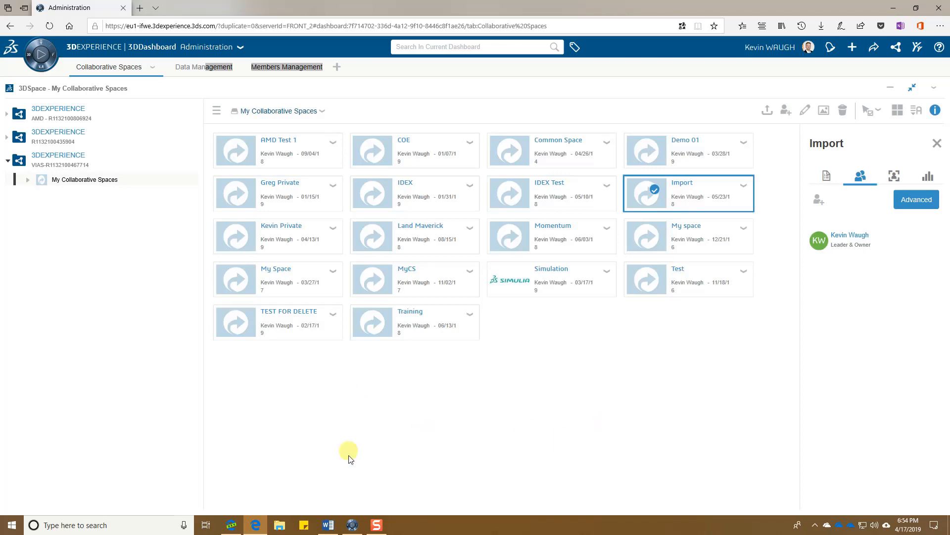
- Switch to the help pages and read which access roles can import and export in Exchange Management Access to Content
left_click(230, 525)
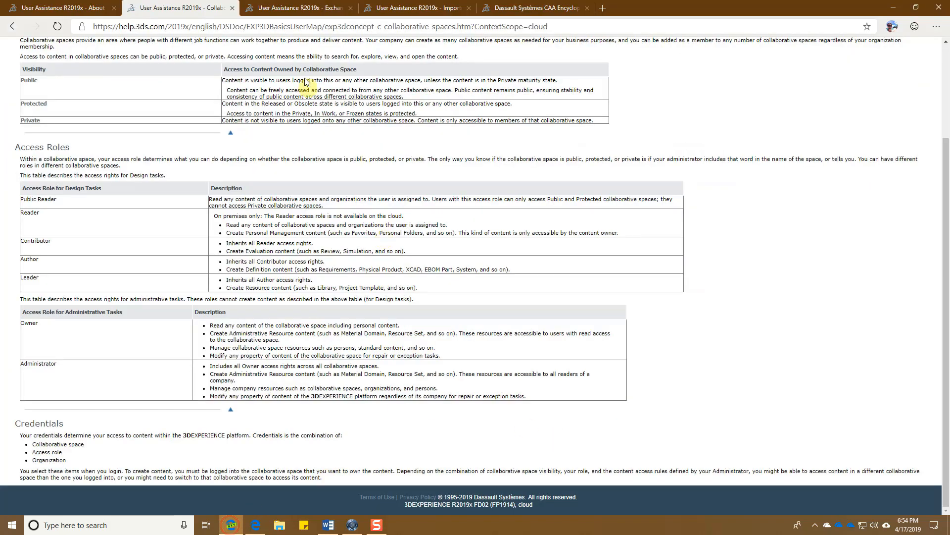
left_click(286, 9)
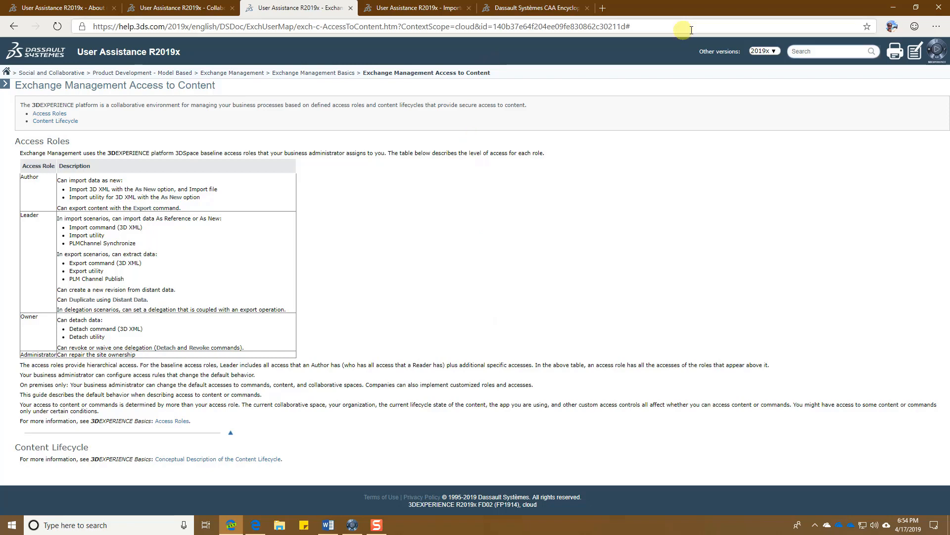
left_click(896, 11)
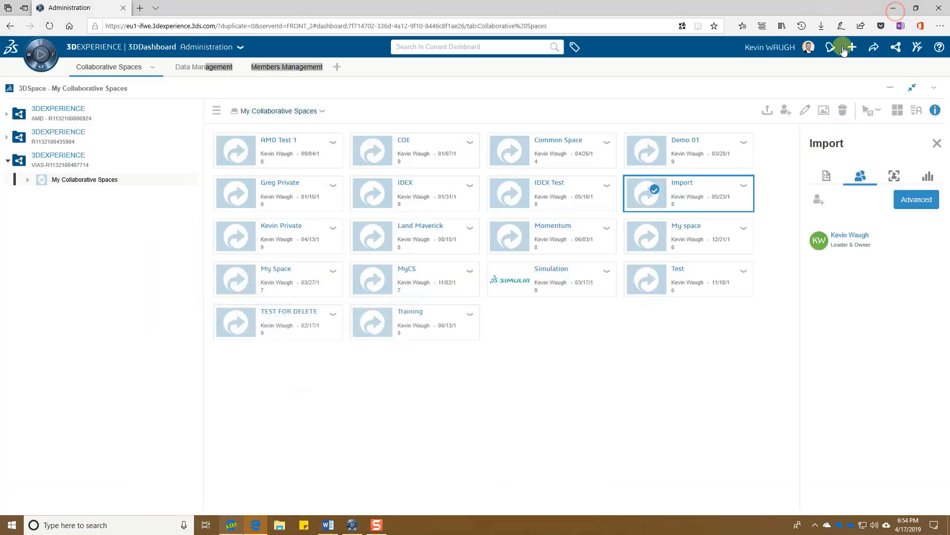
- Return to the native 3DEXPERIENCE app and check the access role and collaborative space currently in use
left_click(892, 9)
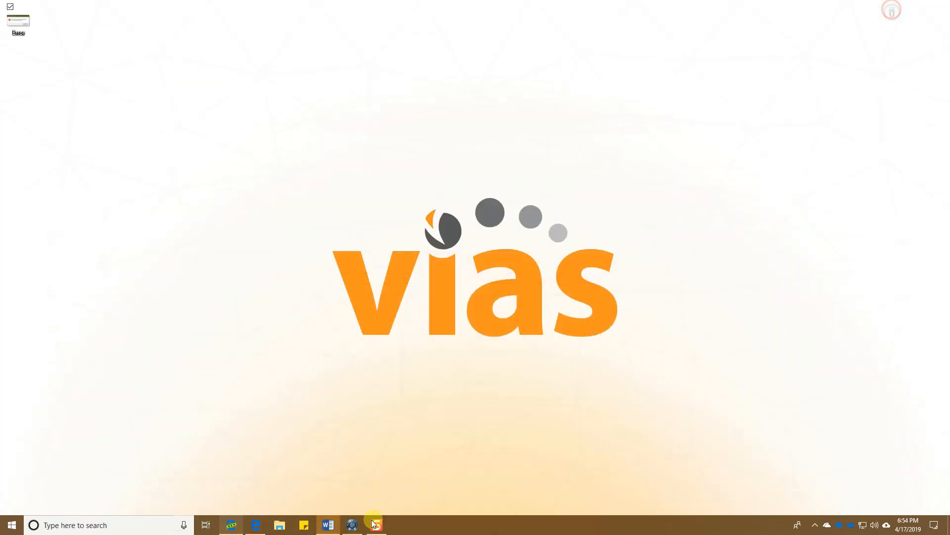
left_click(358, 526)
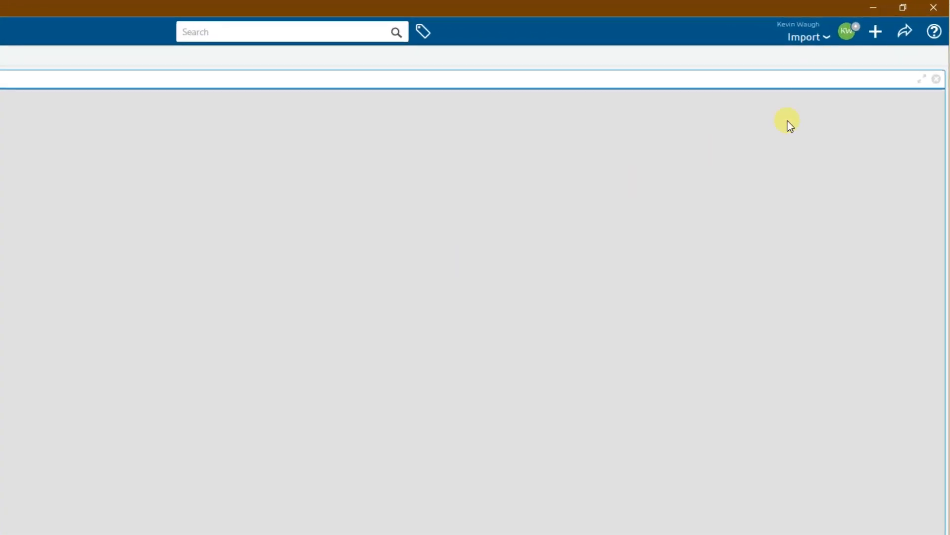
left_click(824, 44)
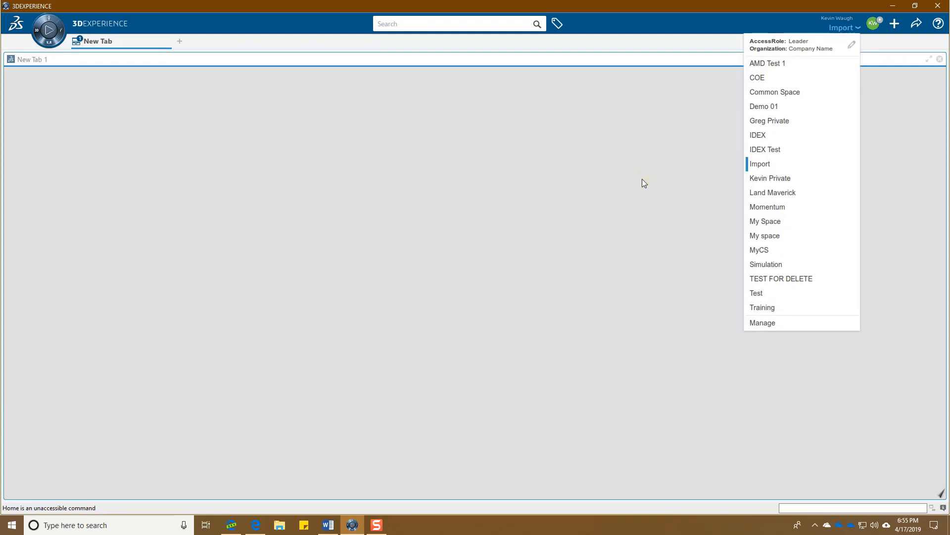
- View the roles available for the Import space in the credentials, and cancel without changing them
left_click(851, 46)
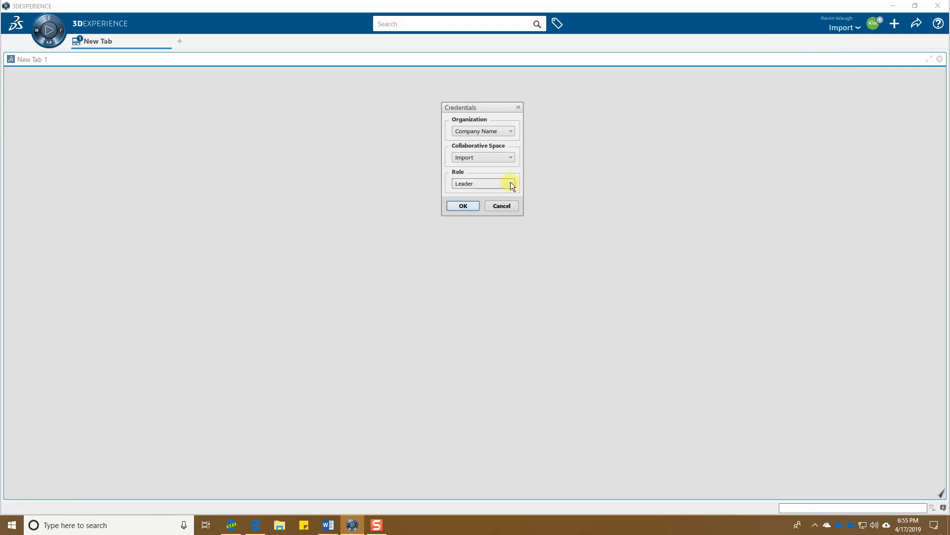
left_click(510, 183)
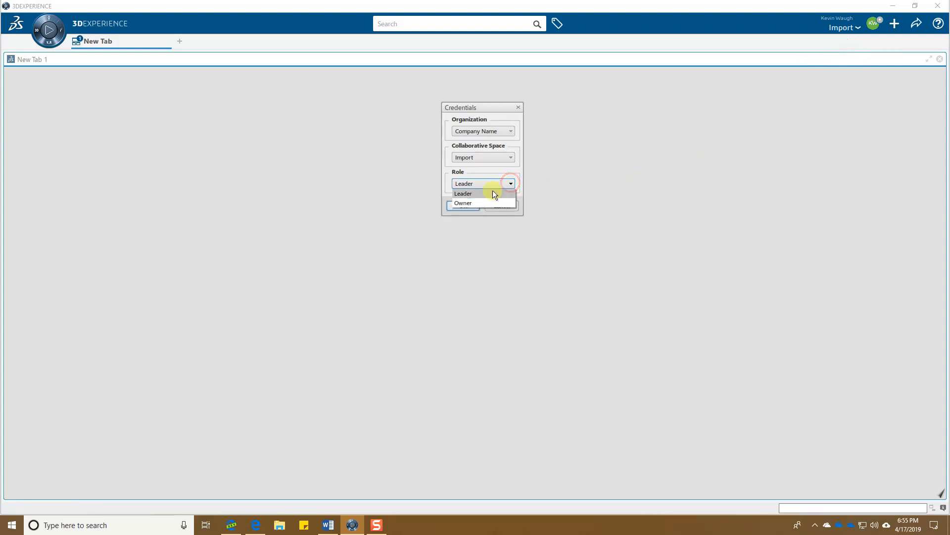
left_click(475, 105)
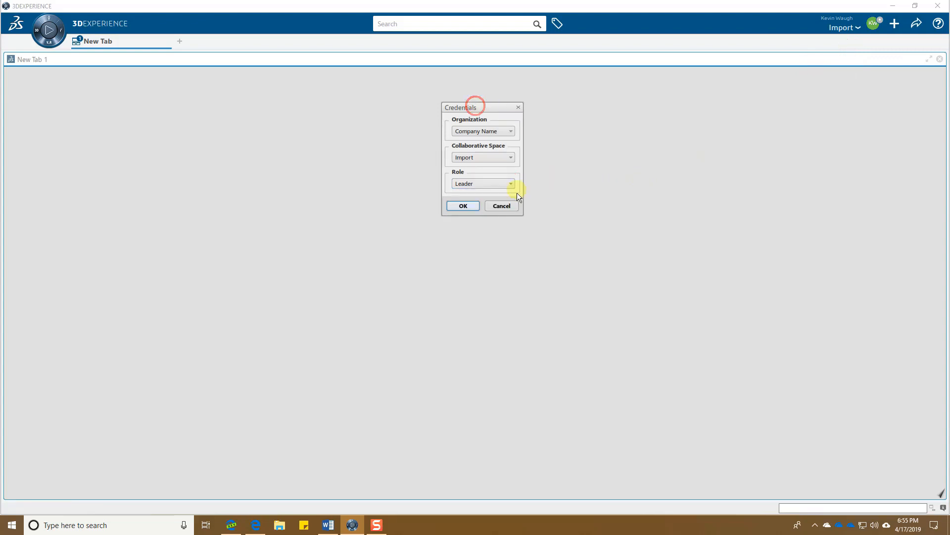
left_click(500, 205)
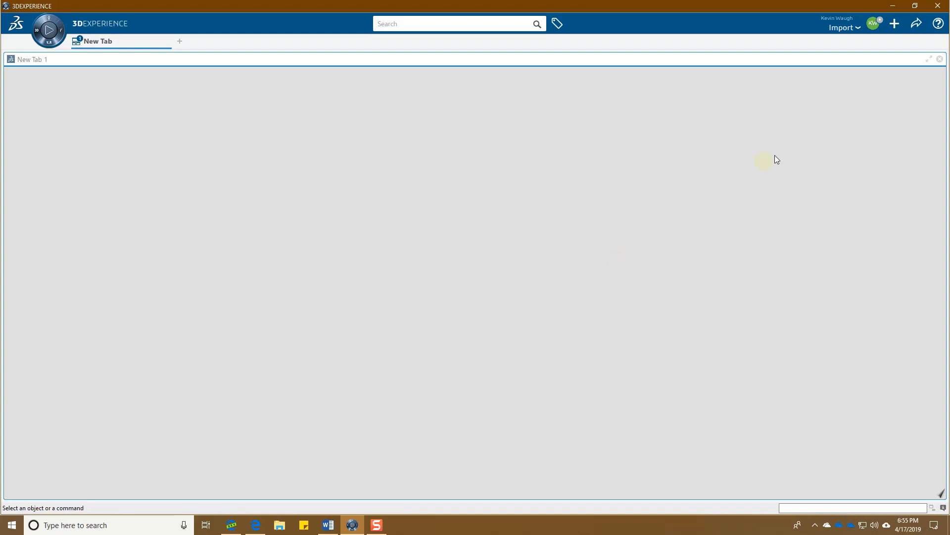
- Start an import and choose File on disk as its source
left_click(894, 25)
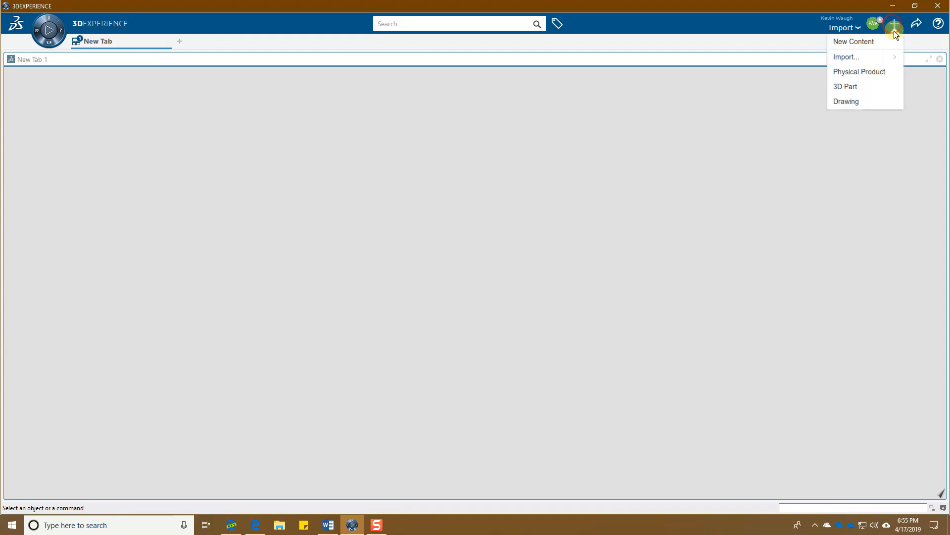
left_click(851, 60)
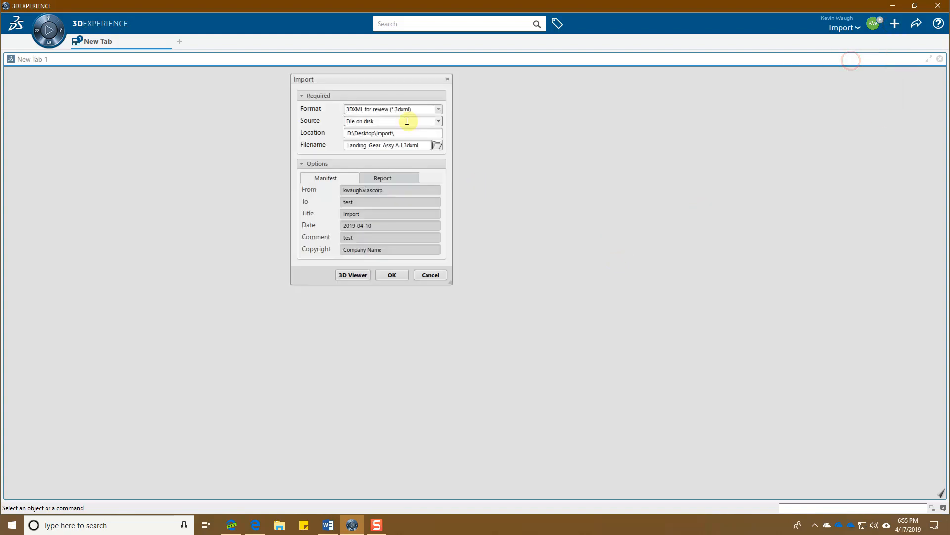
left_click_drag(353, 80, 445, 148)
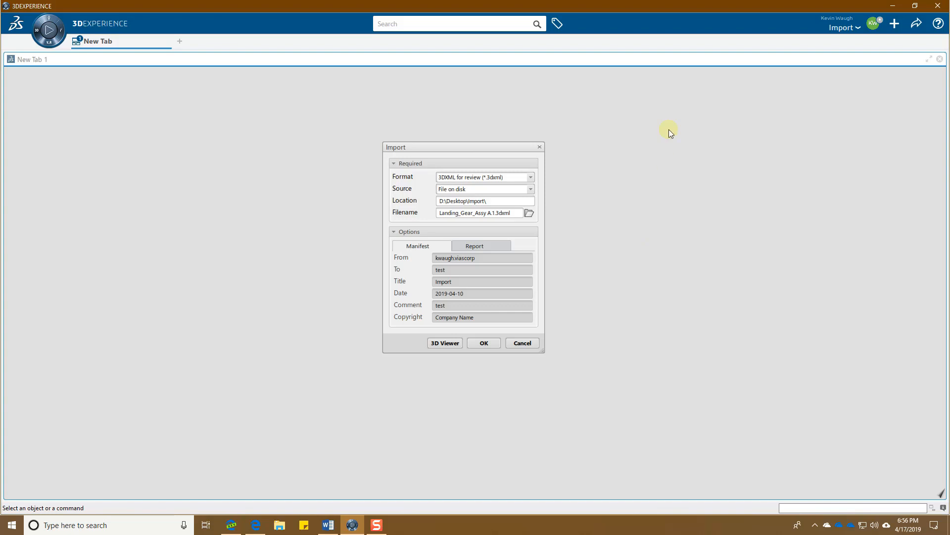
left_click(530, 189)
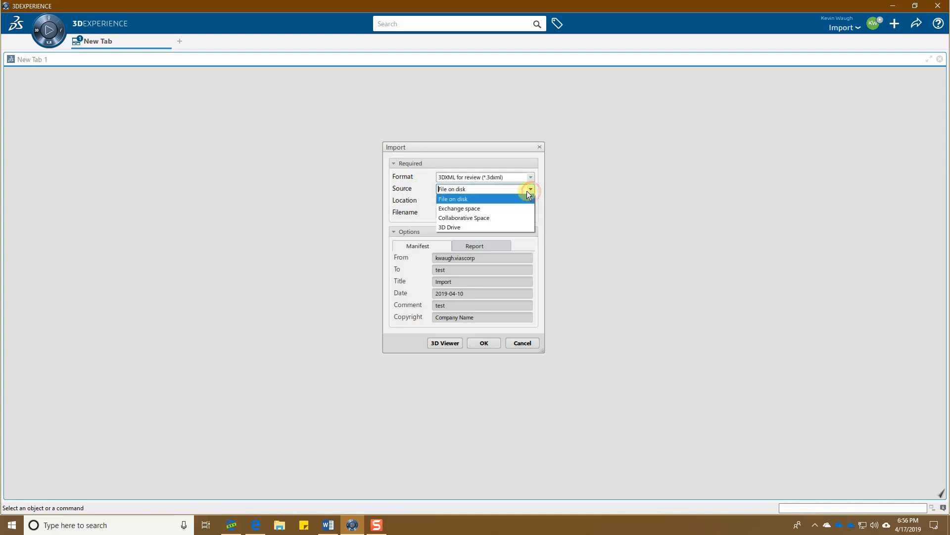
left_click(491, 198)
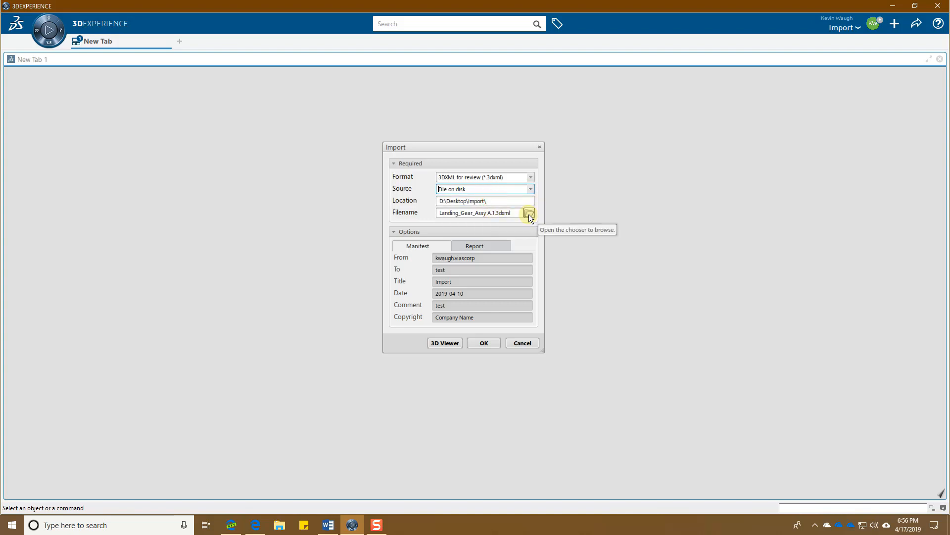
- Choose MKS_Helicopter_END_Assembly A.1 from the Import folder on the desktop as the file to import
left_click(529, 214)
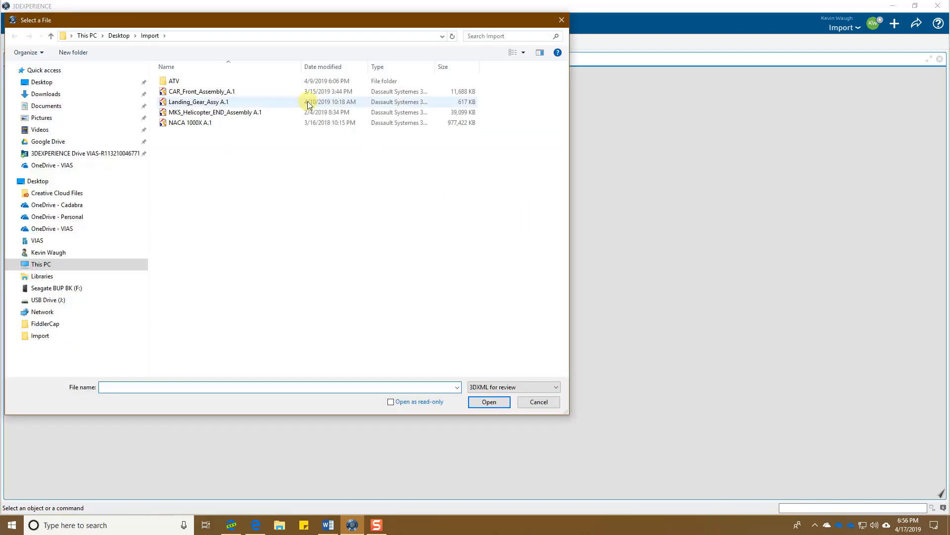
left_click_drag(223, 23, 426, 55)
left_click(427, 145)
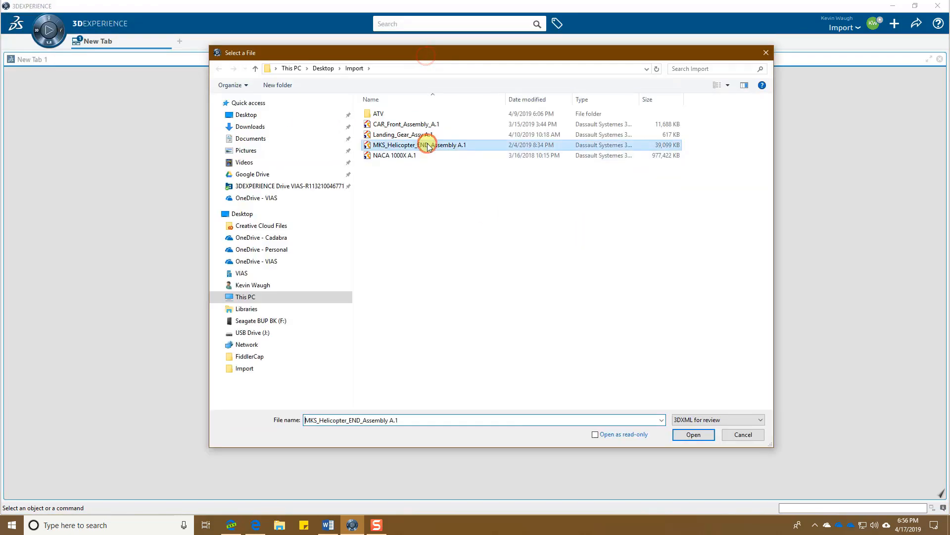
left_click(692, 435)
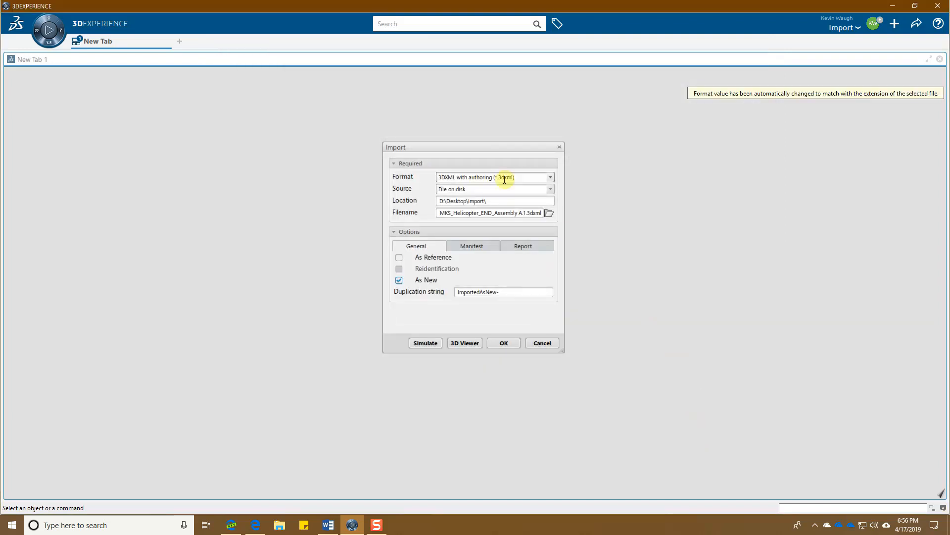
- Set the helicopter assembly to import As Reference instead of As New
left_click_drag(462, 147, 469, 145)
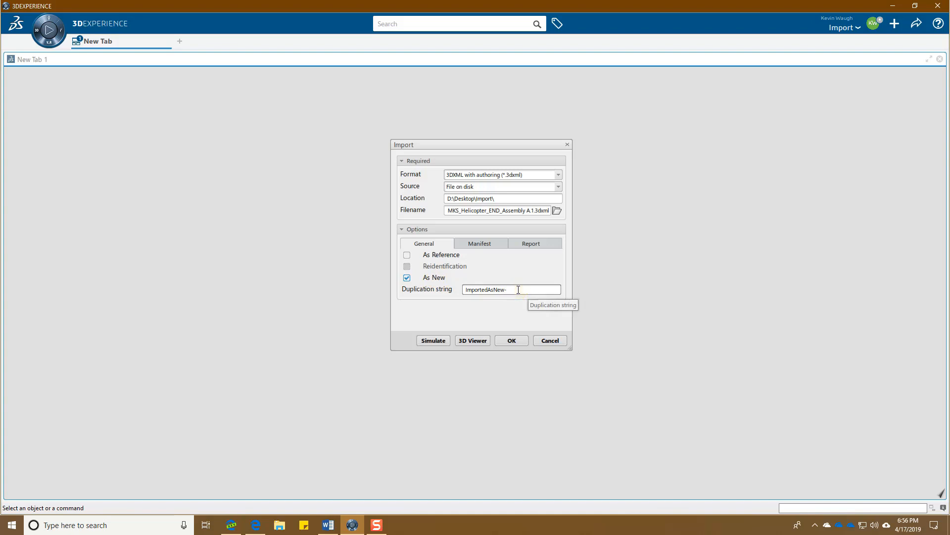
left_click_drag(519, 289, 465, 292)
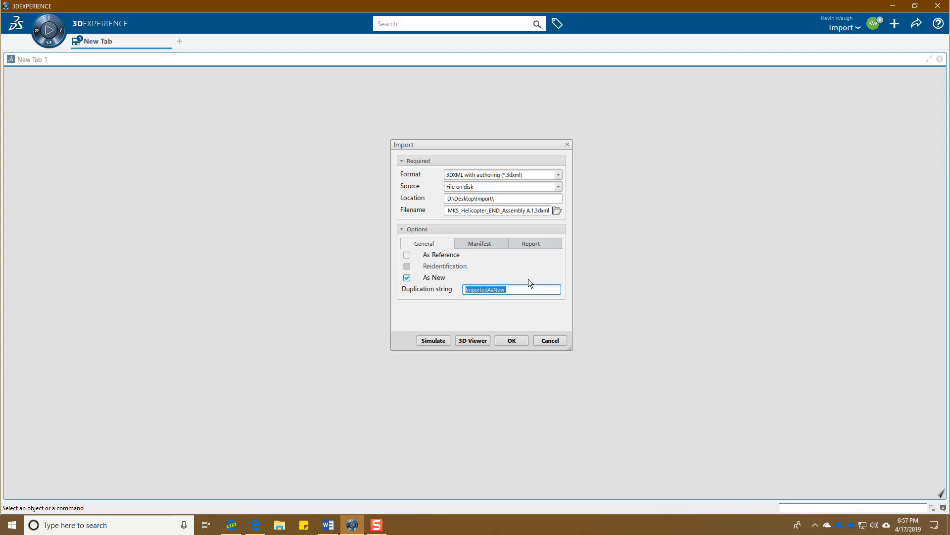
left_click(407, 256)
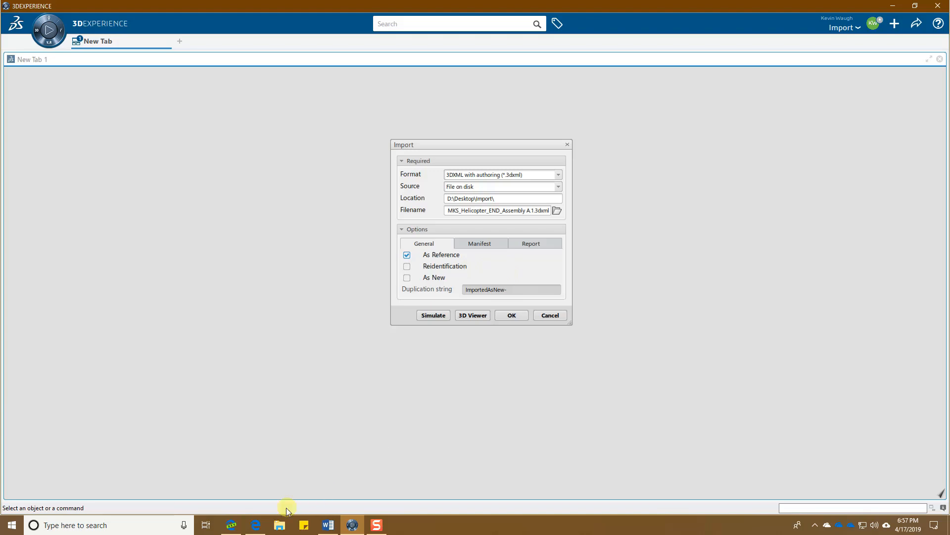
- Switch to the help pages and read the As Reference and As New options in Importing 3D XML Files
left_click(234, 526)
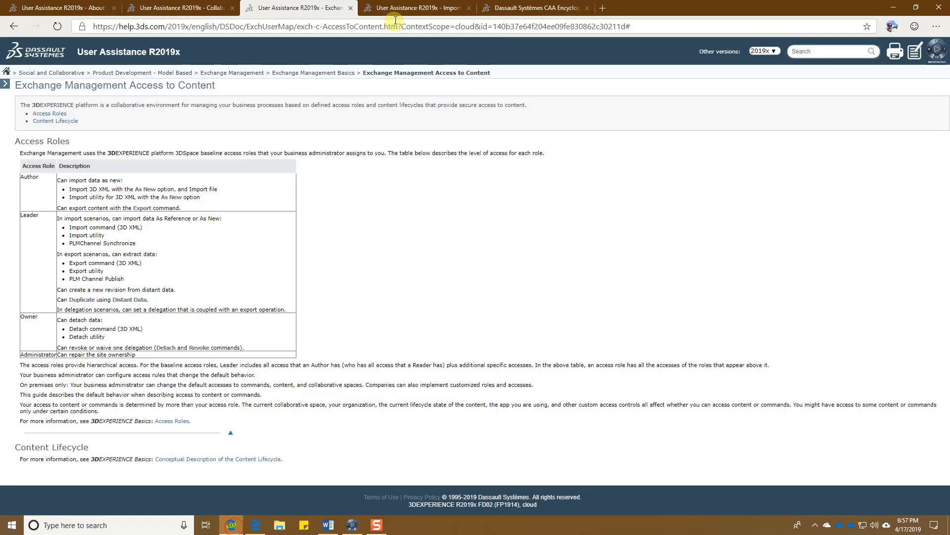
left_click(397, 10)
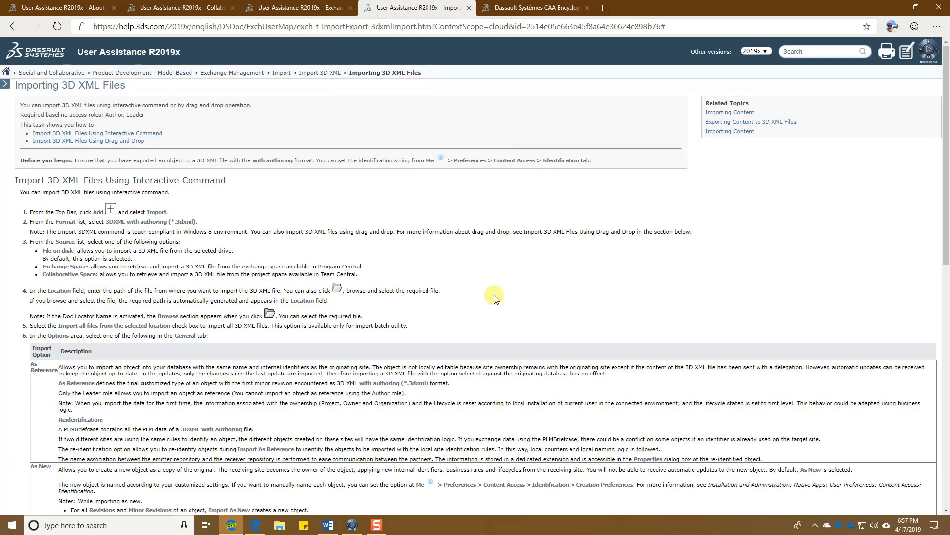
scroll(494, 296, "down", 4)
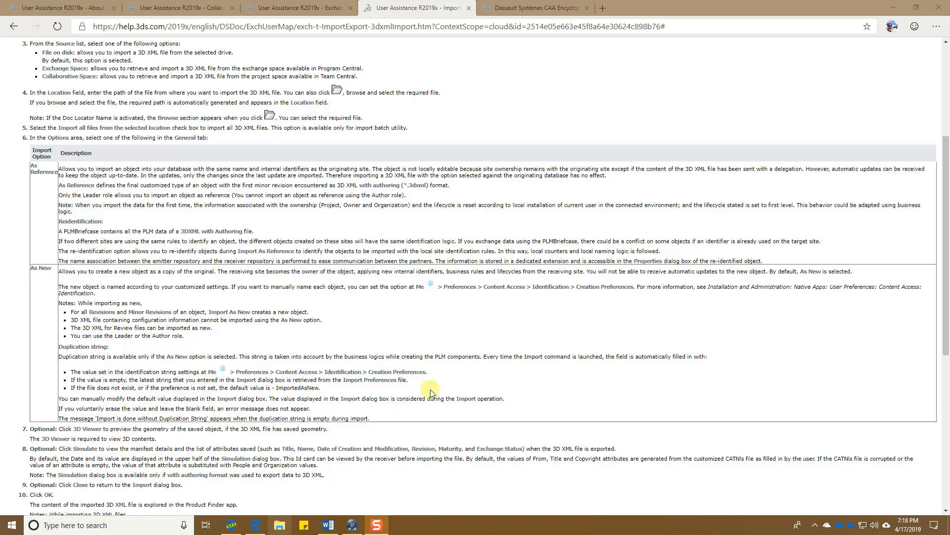
left_click(894, 9)
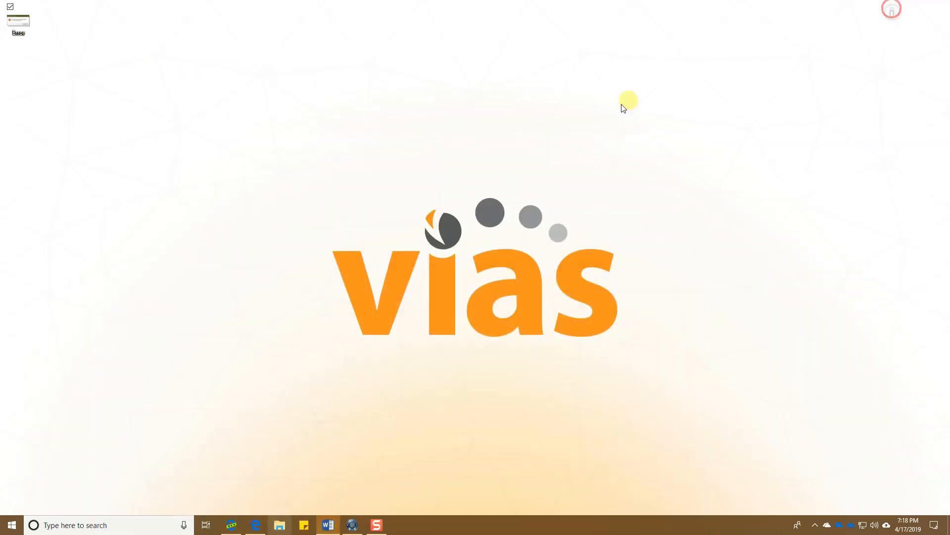
- Return to the native 3DEXPERIENCE app, simulate the import, and review the names, revisions, dates, maturity and exchange status of its objects
left_click(352, 525)
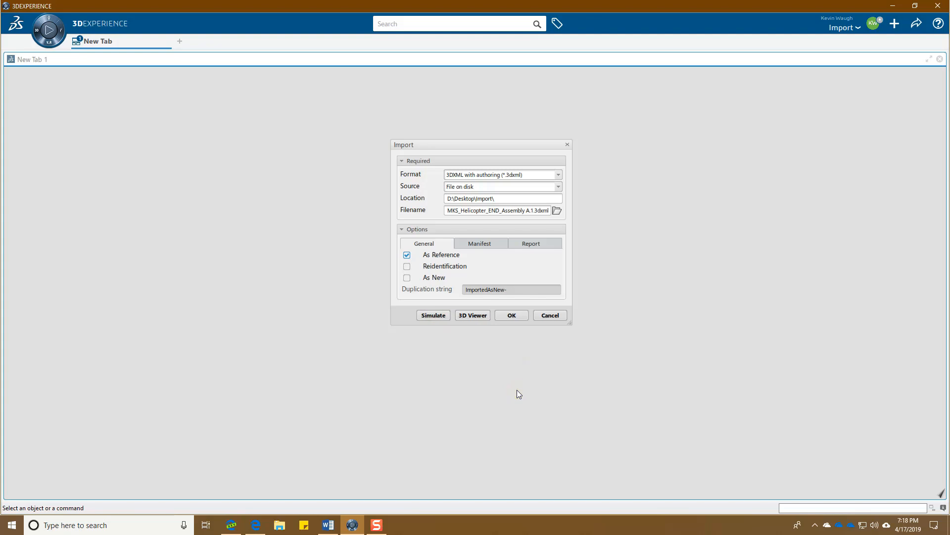
left_click(427, 316)
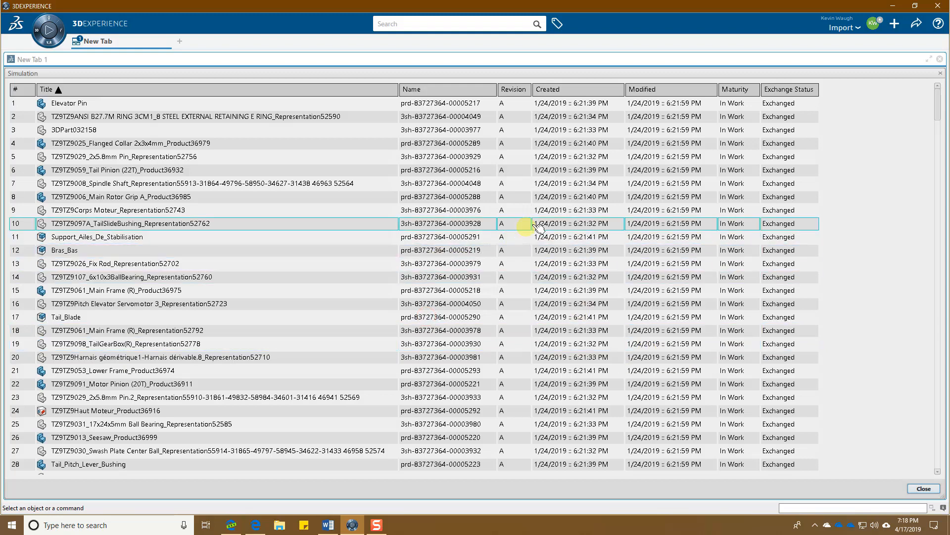
scroll(750, 264, "down", 1)
scroll(753, 264, "down", 1)
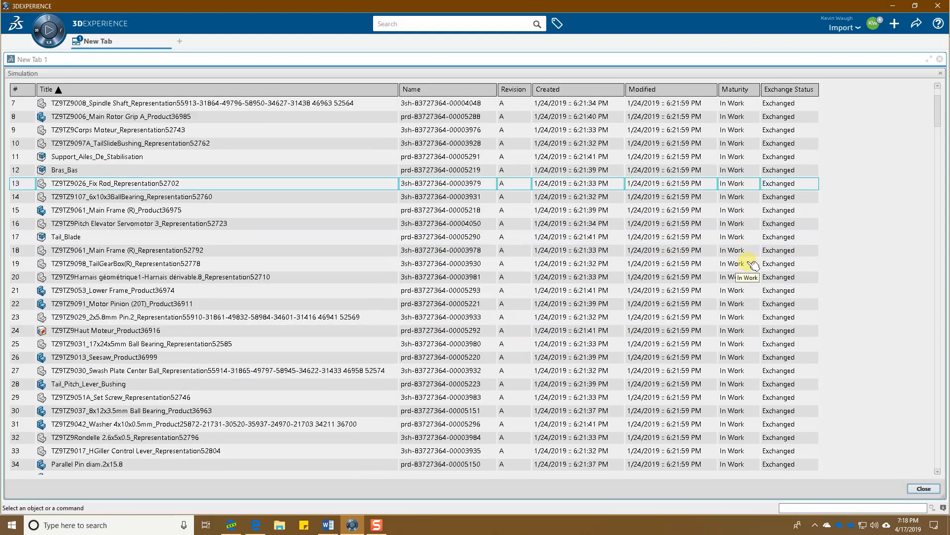
scroll(752, 264, "down", 2)
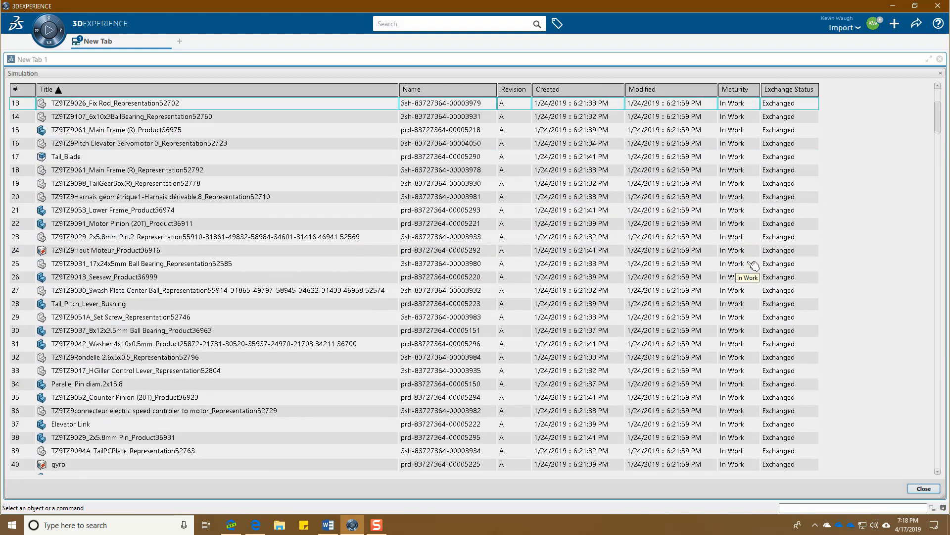
scroll(753, 265, "down", 1)
scroll(754, 266, "down", 3)
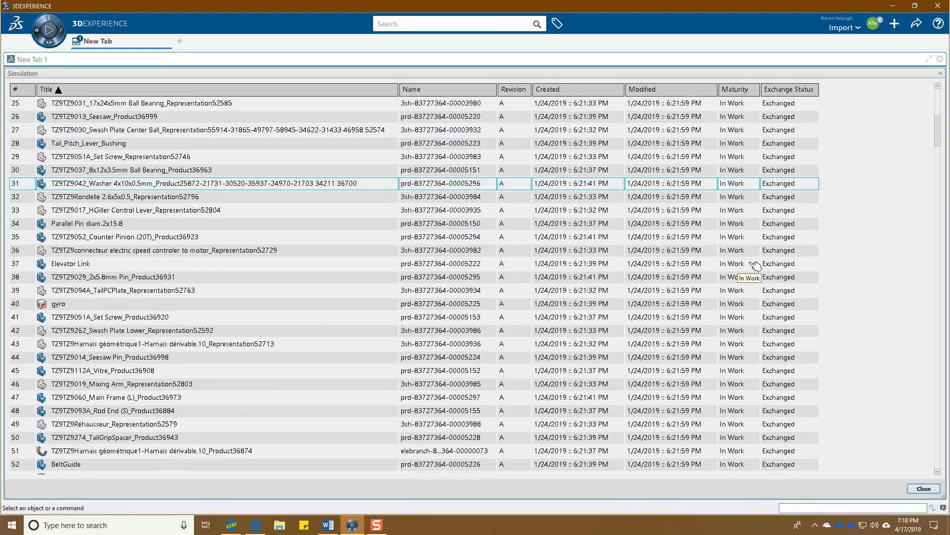
scroll(755, 266, "down", 2)
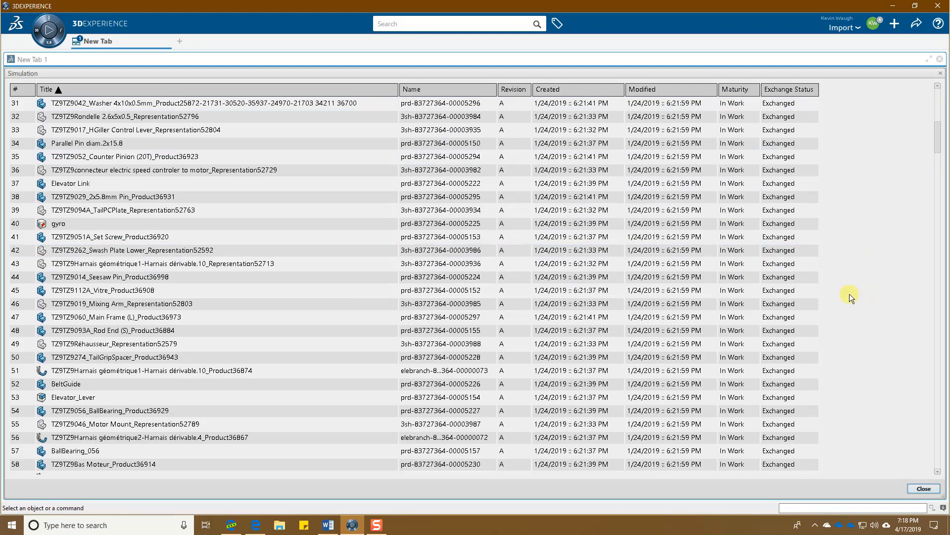
scroll(824, 298, "down", 6)
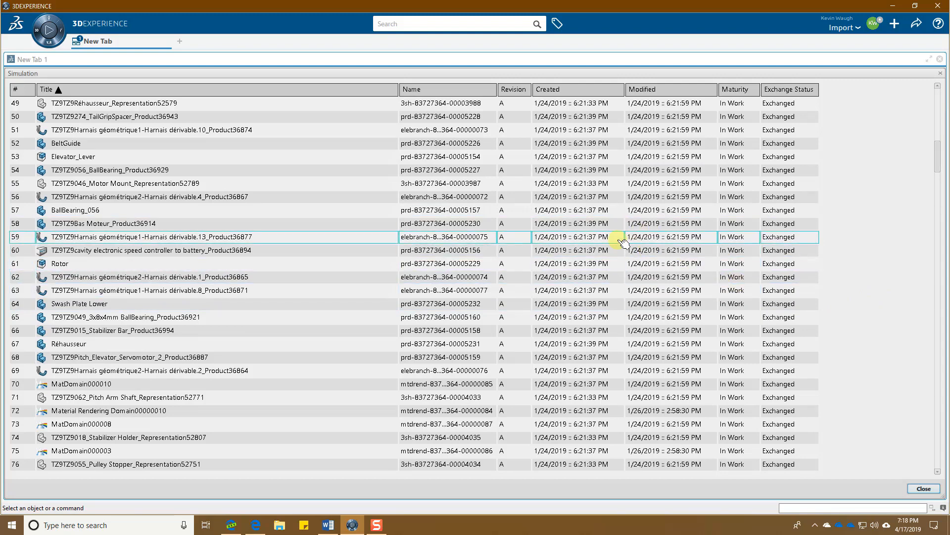
scroll(625, 243, "down", 3)
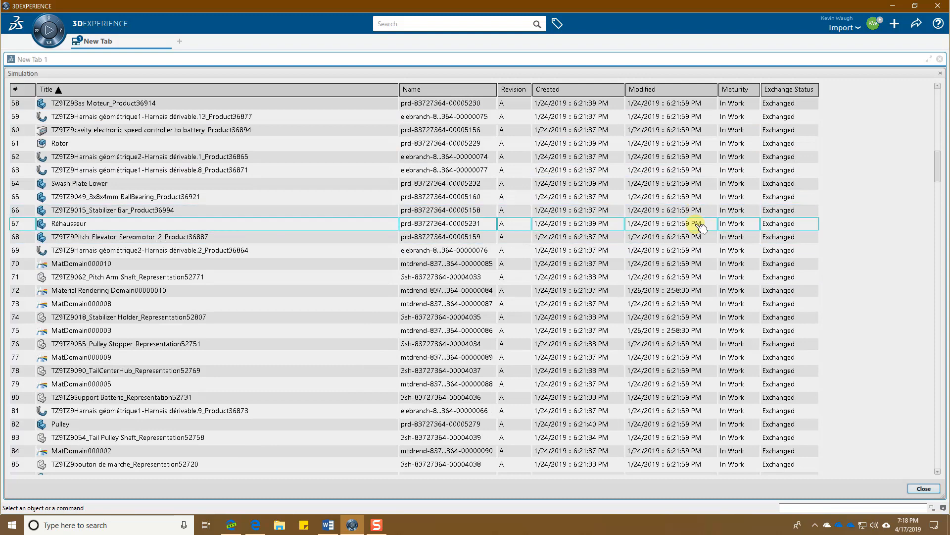
scroll(693, 218, "down", 6)
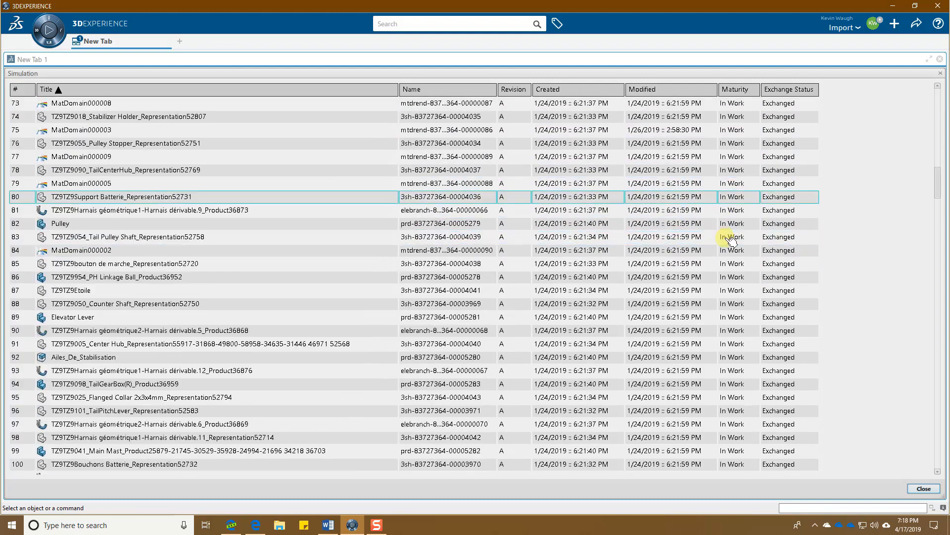
scroll(735, 248, "down", 3)
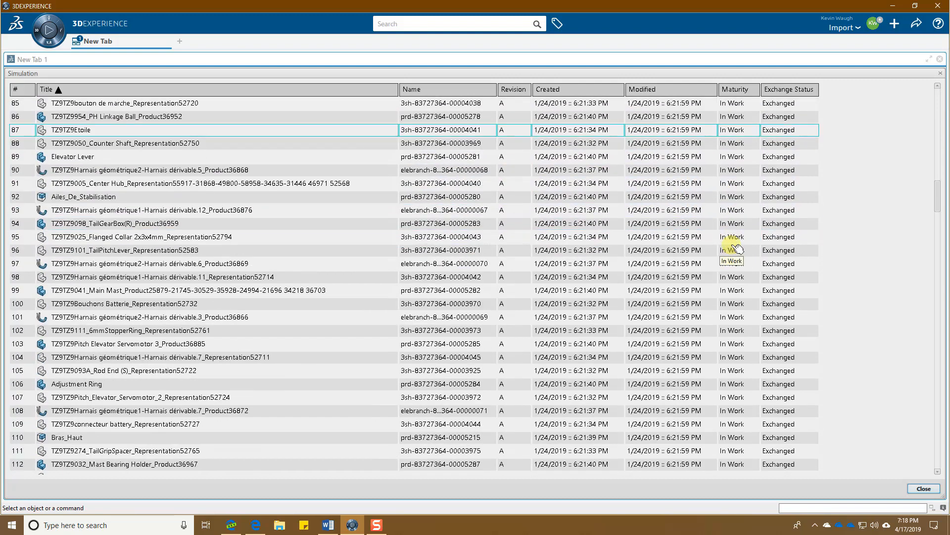
scroll(738, 249, "down", 3)
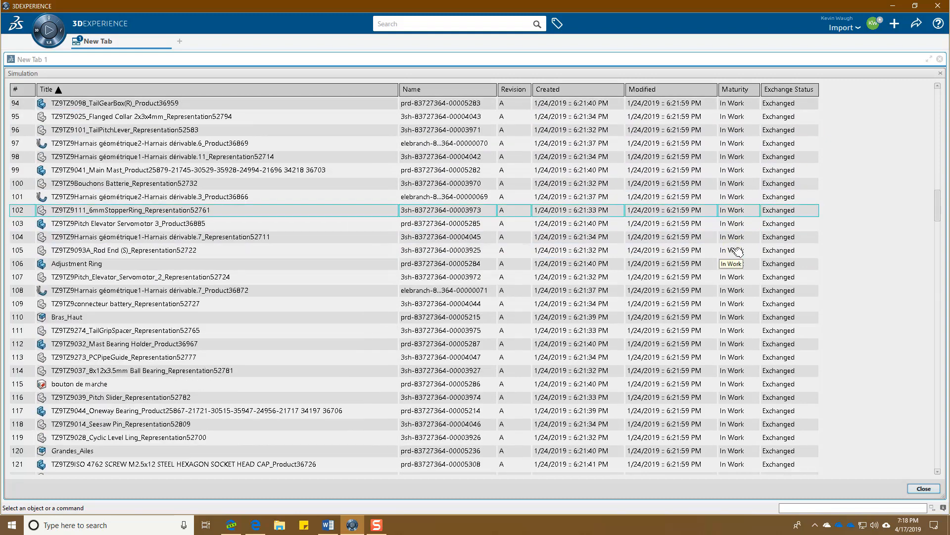
scroll(737, 250, "down", 2)
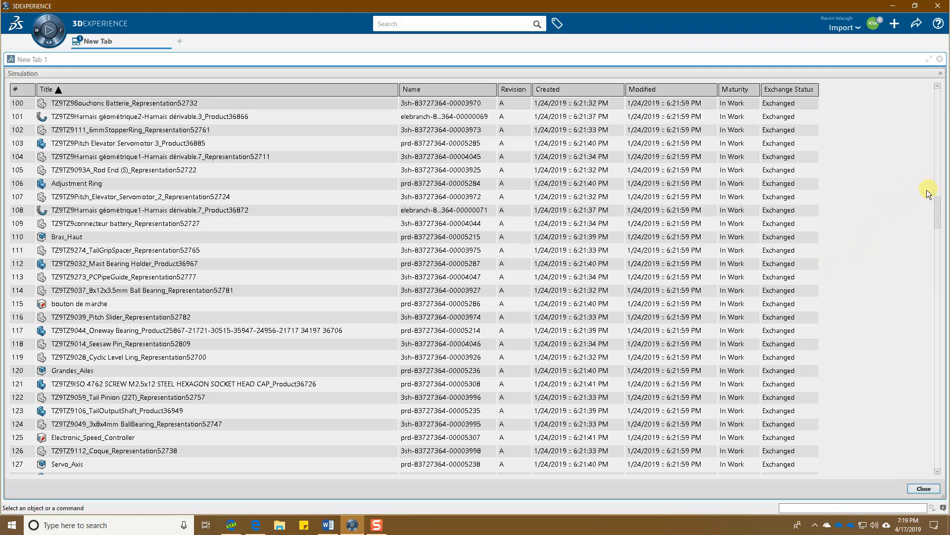
left_click(939, 224)
left_click_drag(938, 224, 927, 93)
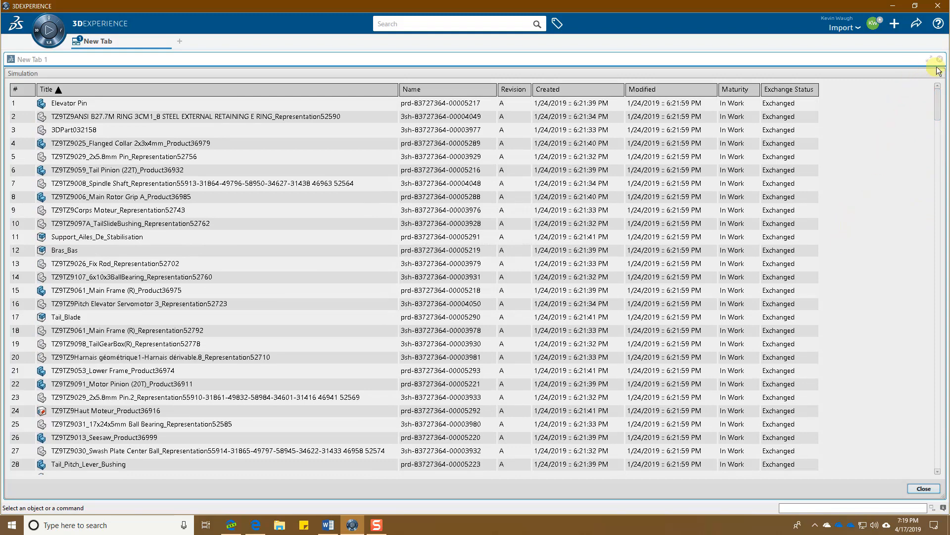
left_click(939, 72)
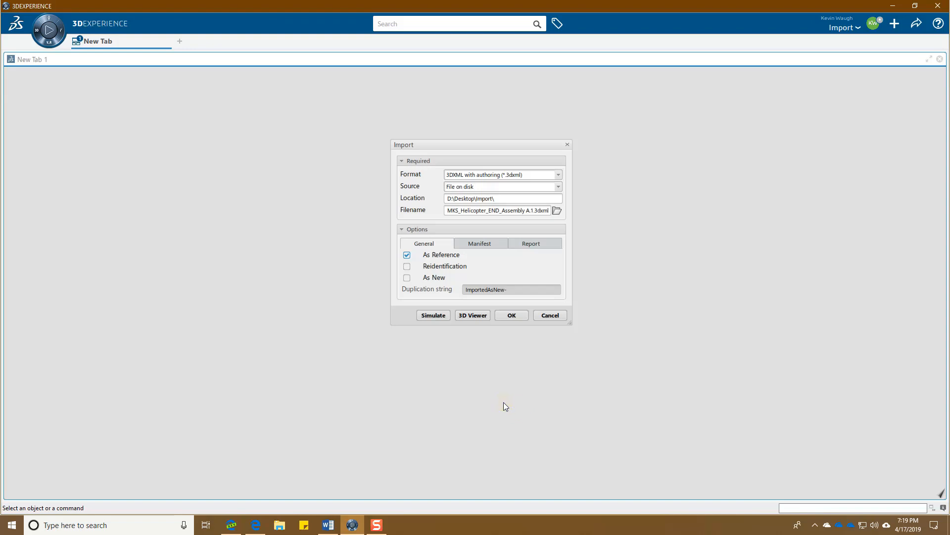
- View the manifest details and the report settings of the helicopter assembly import
left_click(484, 243)
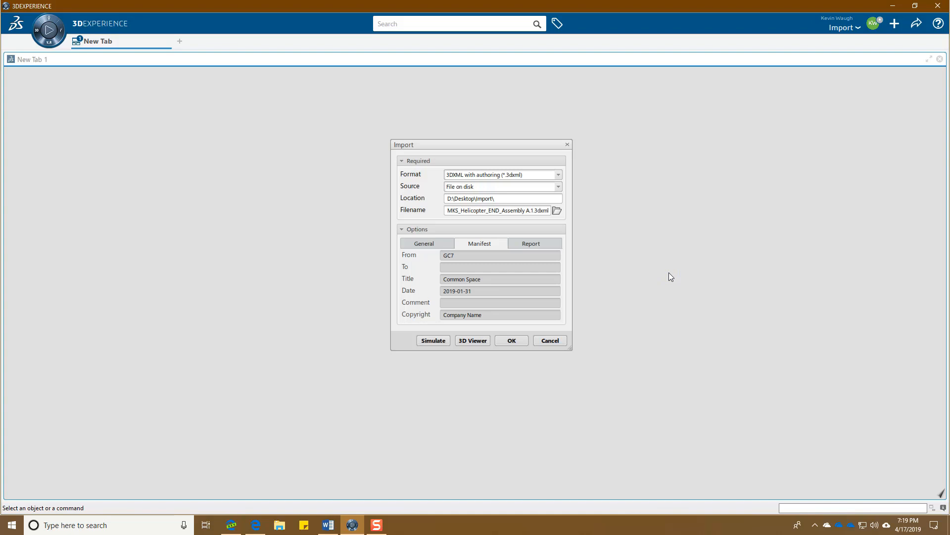
left_click(535, 244)
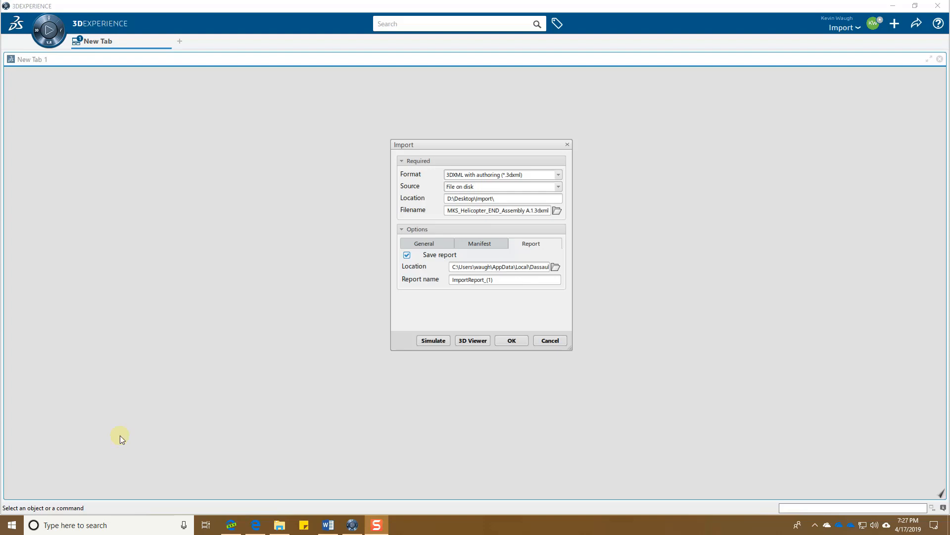
- Switch to the Edge browser, search for 3dxml player, and read the Download the 3D XML Player page of Dassault Systèmes
left_click(261, 525)
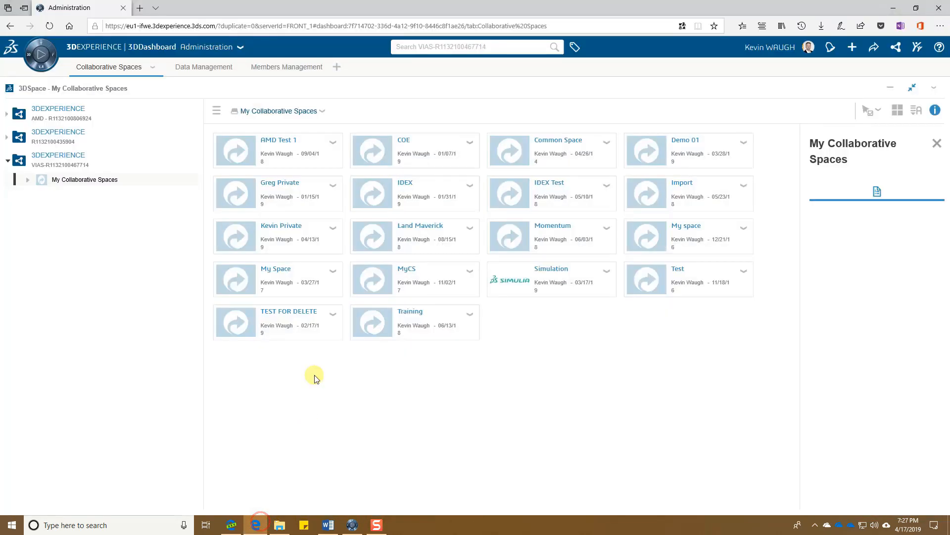
left_click(140, 8)
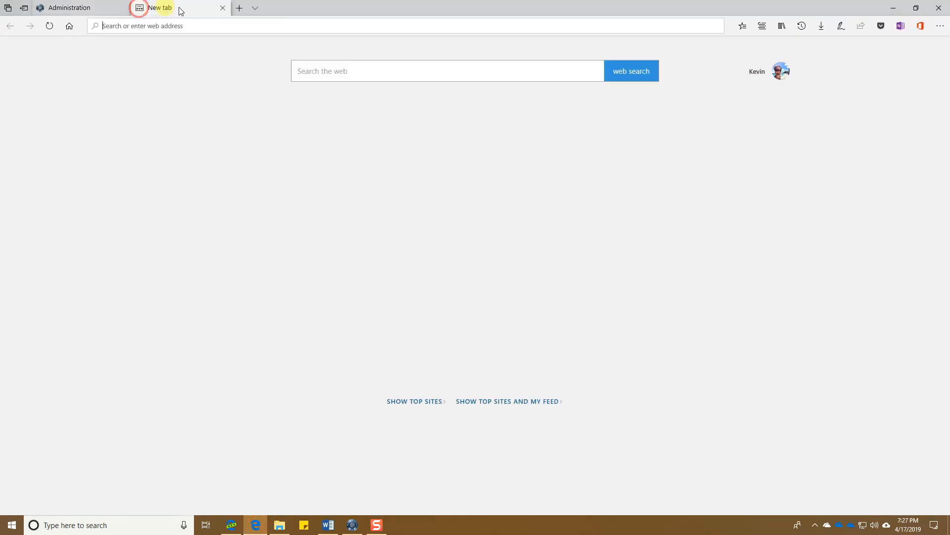
left_click(224, 27)
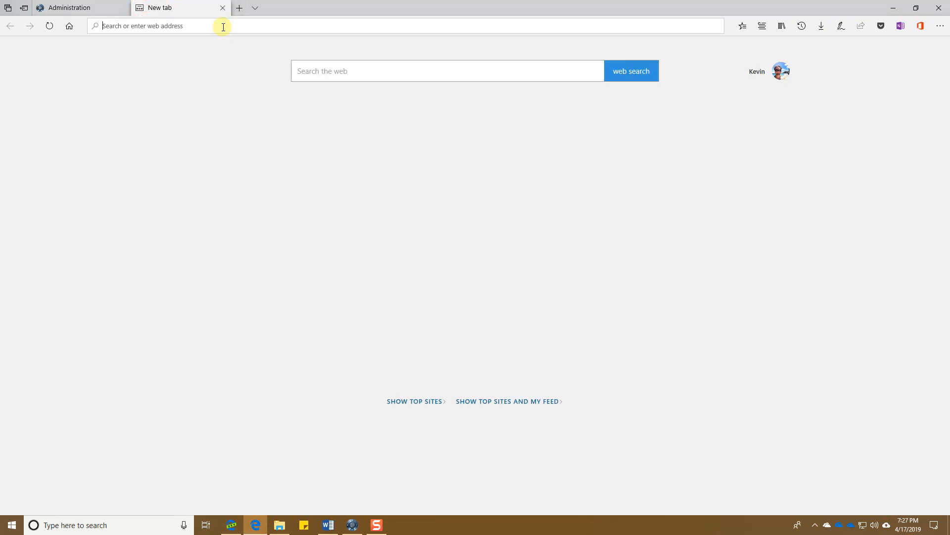
type("3dxml")
key("Return")
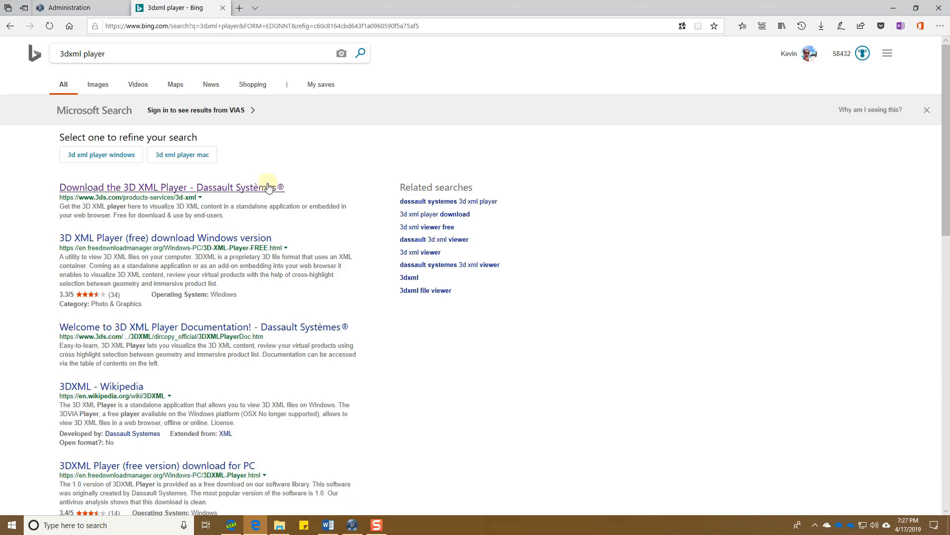
left_click(231, 191)
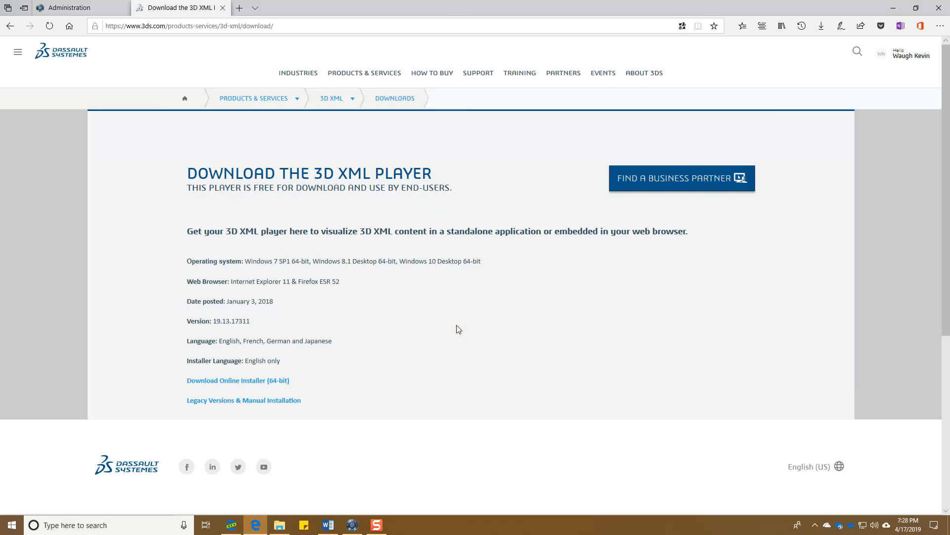
left_click(422, 349)
left_click(893, 14)
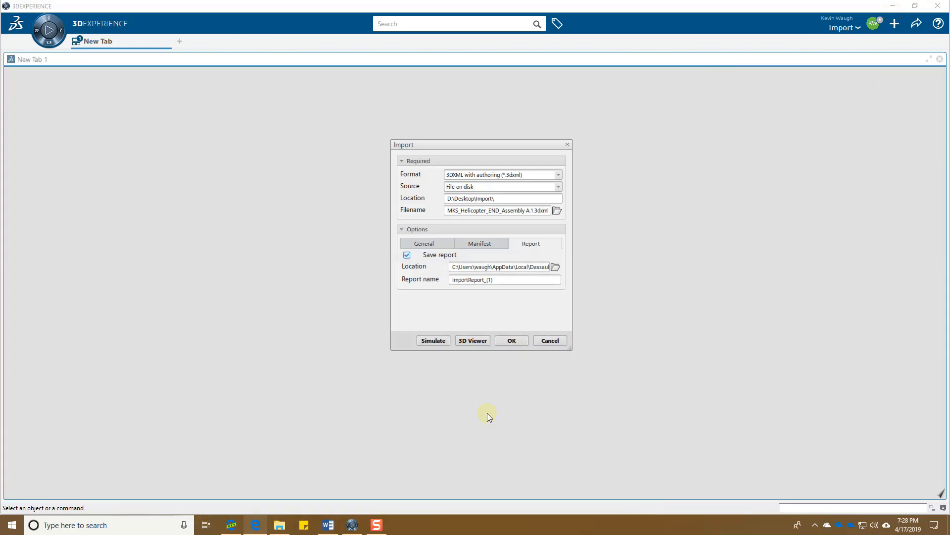
- Preview the helicopter assembly in the 3D Viewer and rotate it to inspect the geometry from the front
left_click(467, 339)
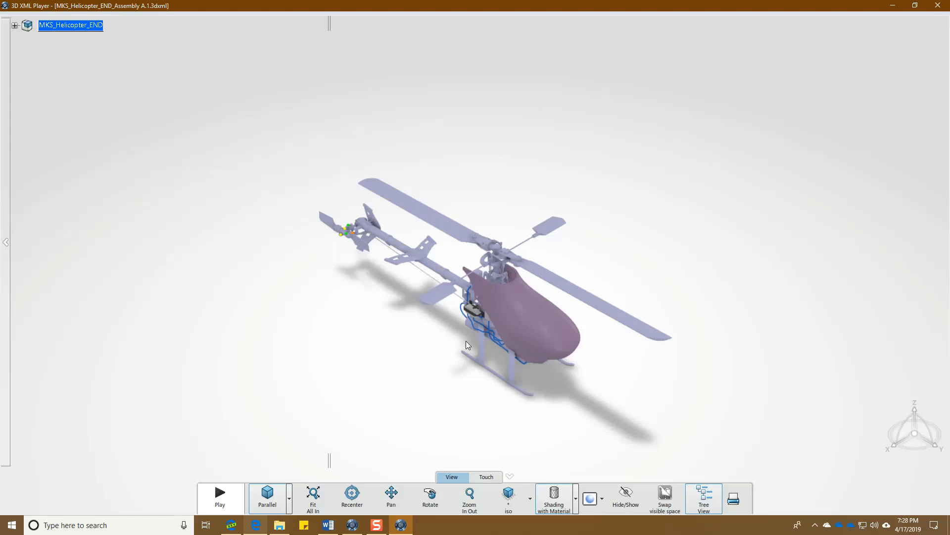
left_click(514, 357)
middle_click_drag(495, 380, 214, 297)
middle_click_drag(473, 335, 427, 267)
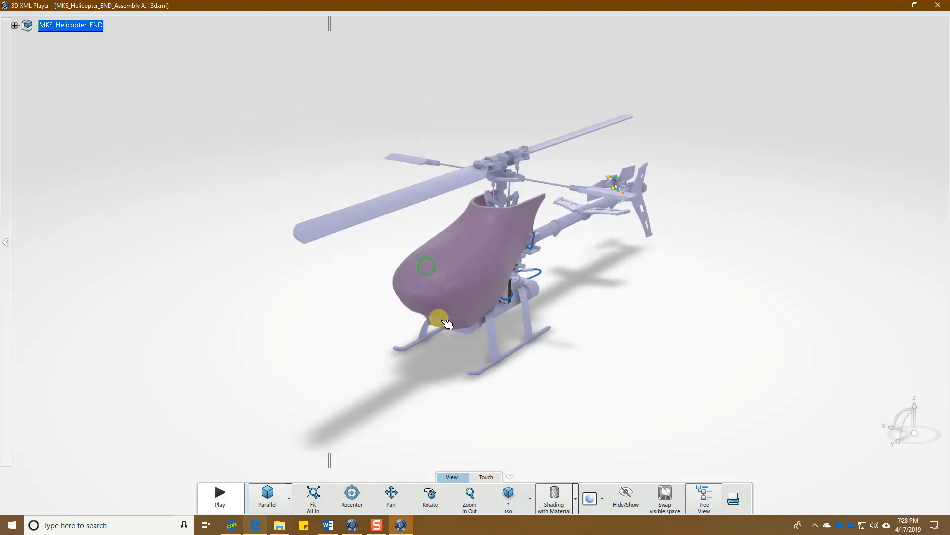
middle_click_drag(453, 341, 471, 342)
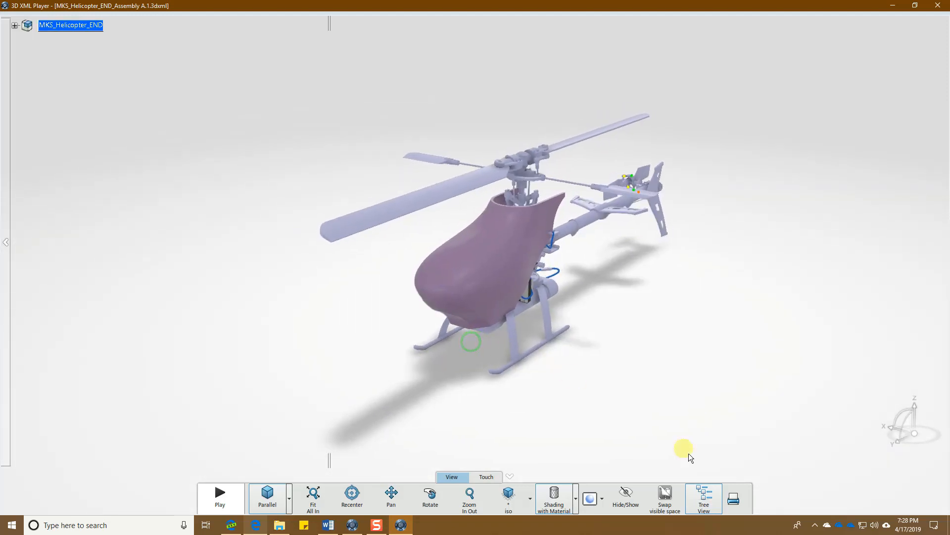
- Expand the MKS_Helicopter_END tree in the 3D XML Player, check the print settings without printing, and close the player
left_click(705, 504)
left_click(705, 504)
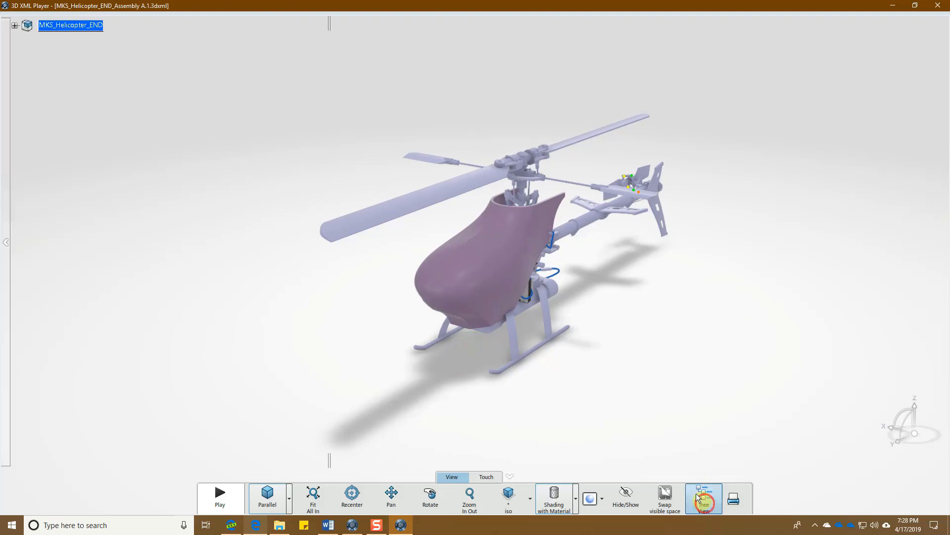
left_click(14, 26)
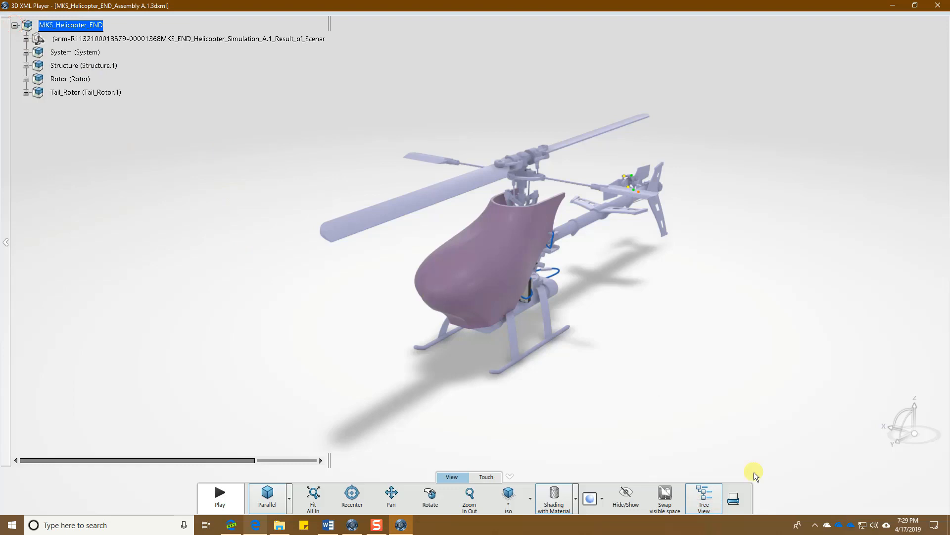
left_click(732, 495)
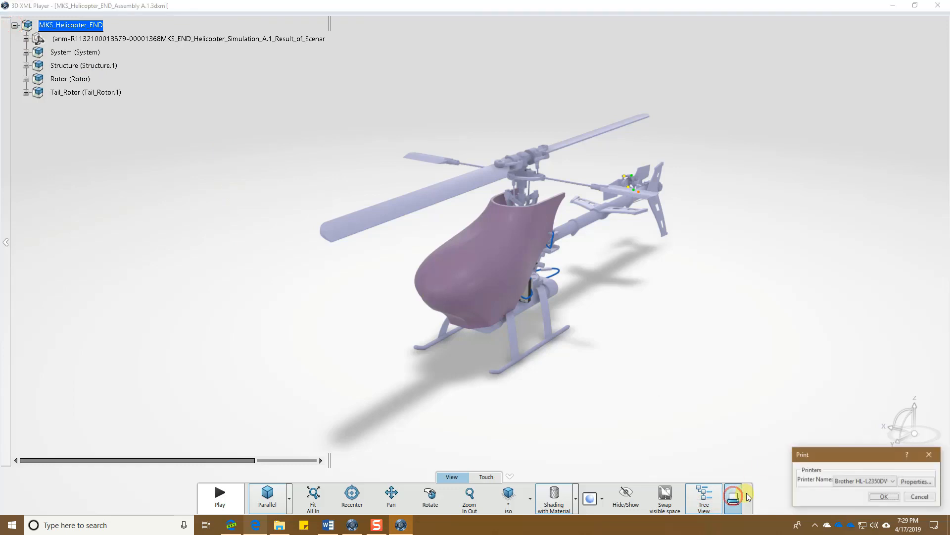
left_click(920, 496)
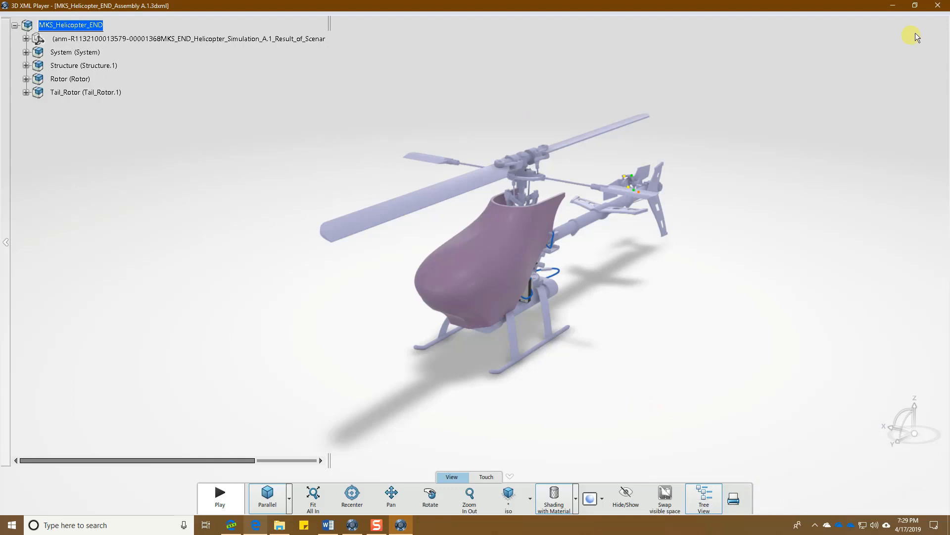
left_click(938, 6)
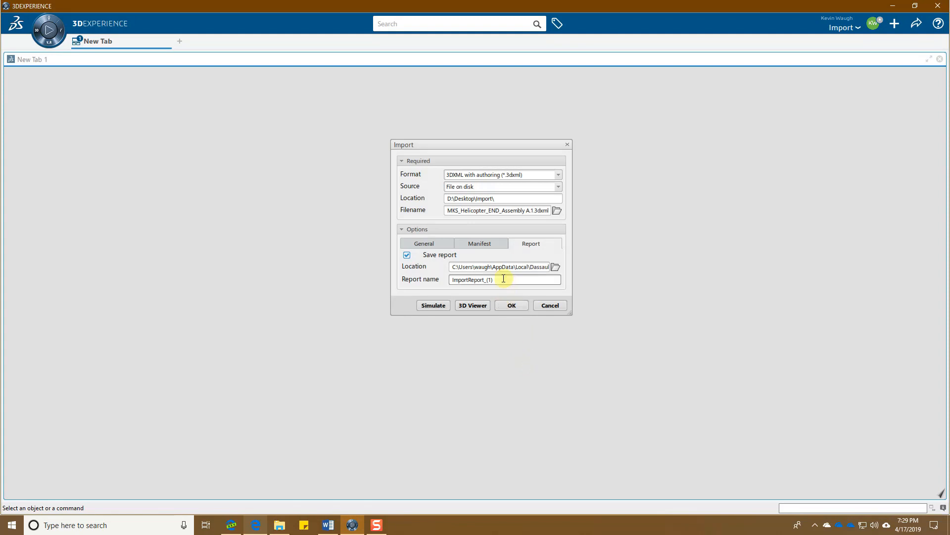
- Set the helicopter assembly to import As New with an empty duplication string and run the import
left_click(423, 243)
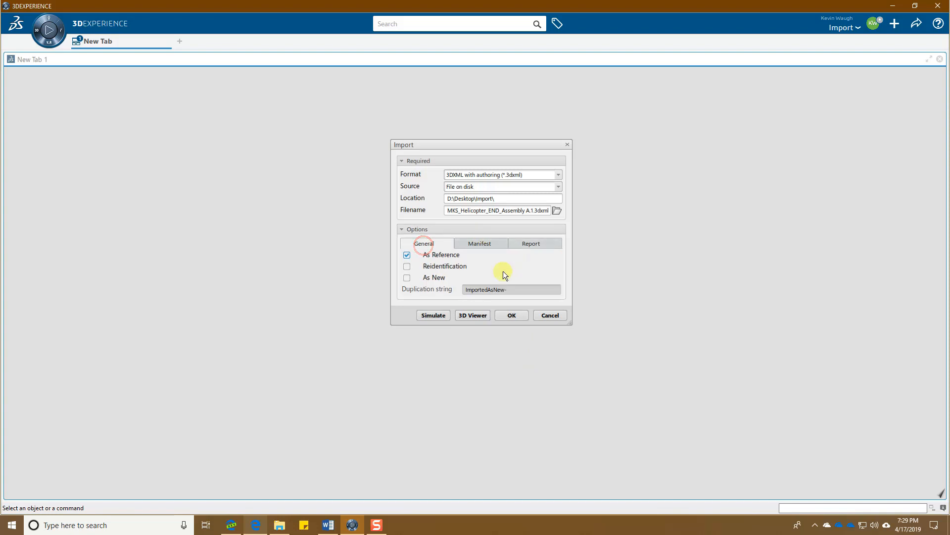
left_click(408, 278)
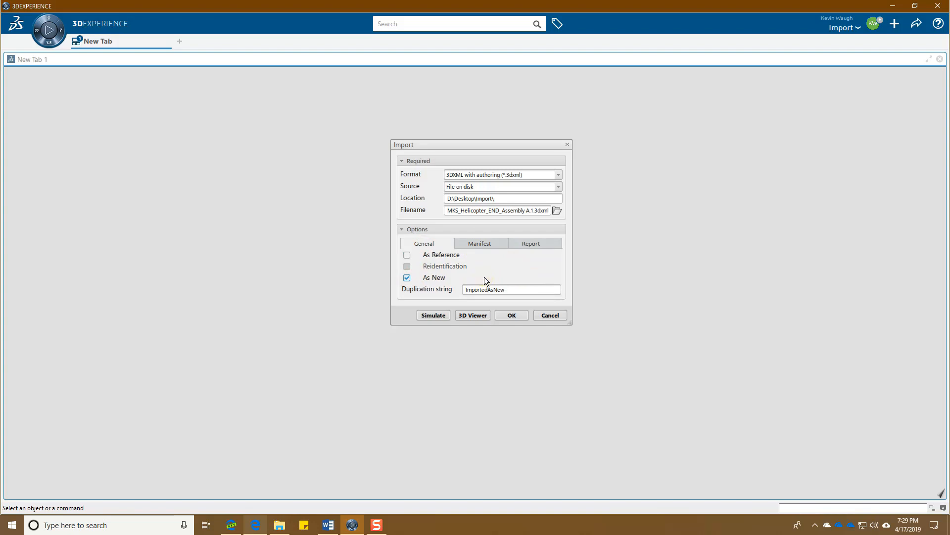
left_click_drag(512, 289, 448, 289)
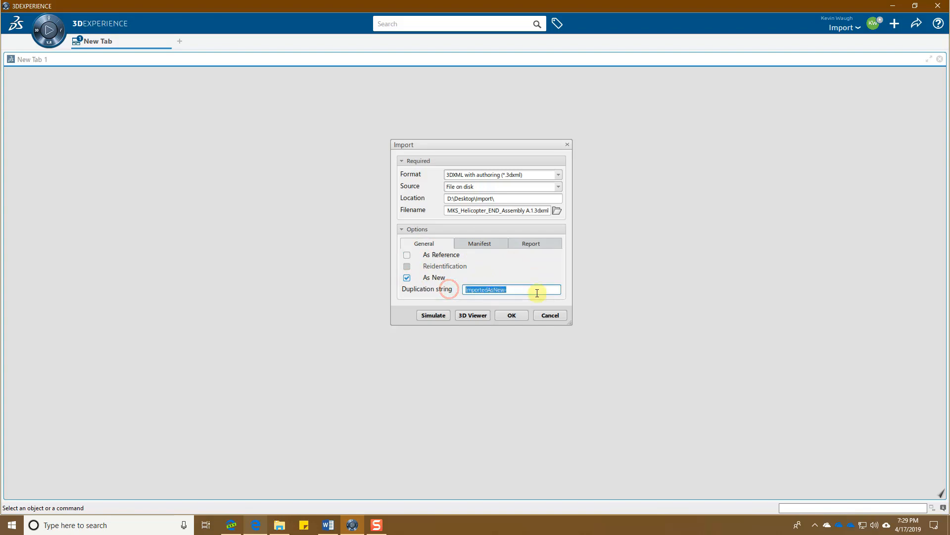
key("Delete")
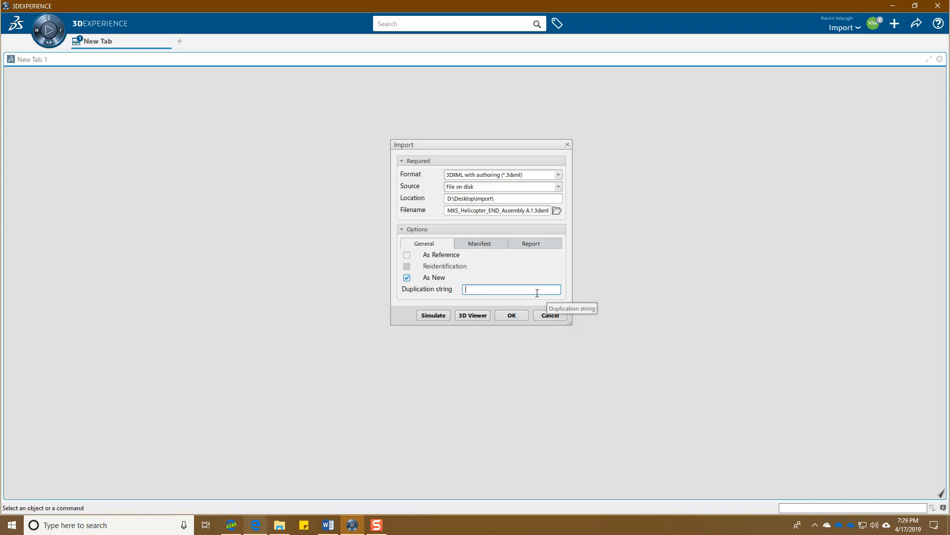
left_click(516, 313)
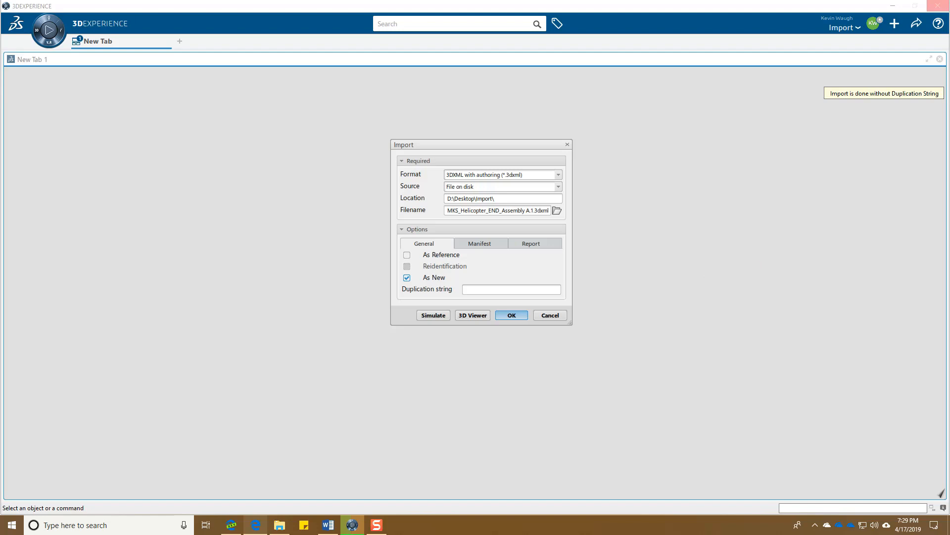
- Move the Operation report off the model and review its general, manifest and report options and the imported objects by type
left_click_drag(830, 371, 675, 254)
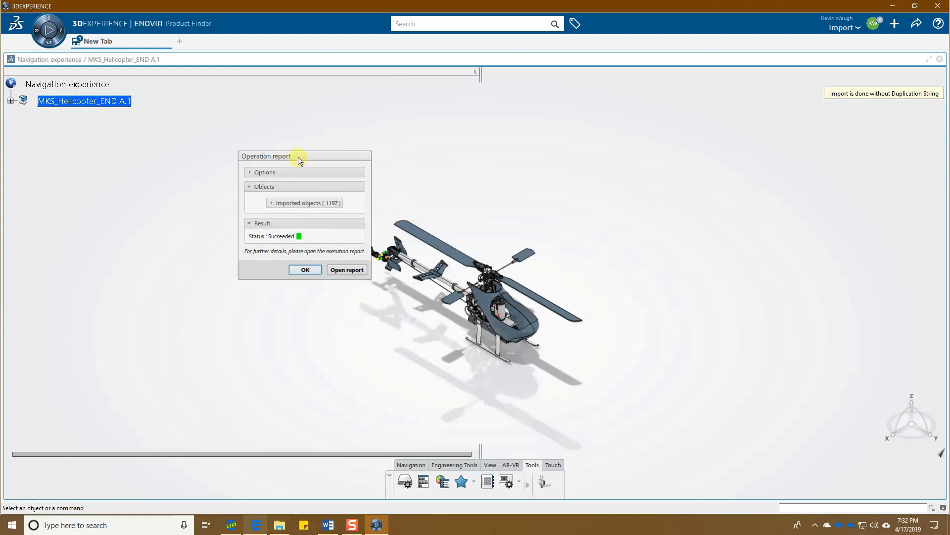
left_click_drag(299, 157, 700, 128)
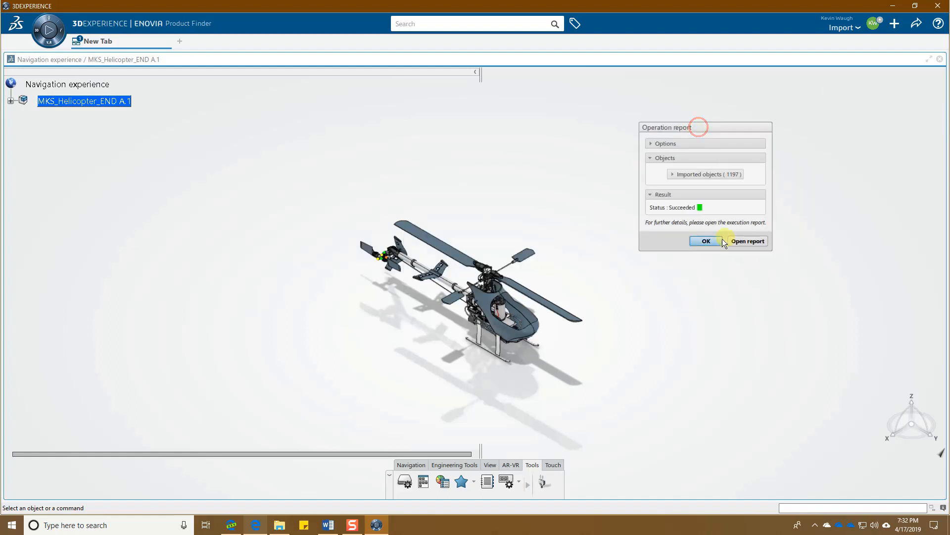
left_click(649, 143)
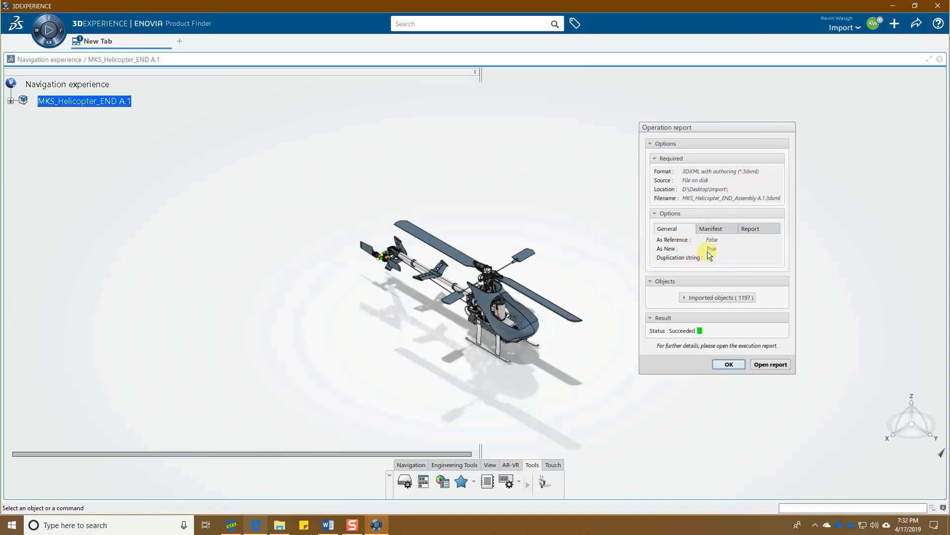
left_click(711, 230)
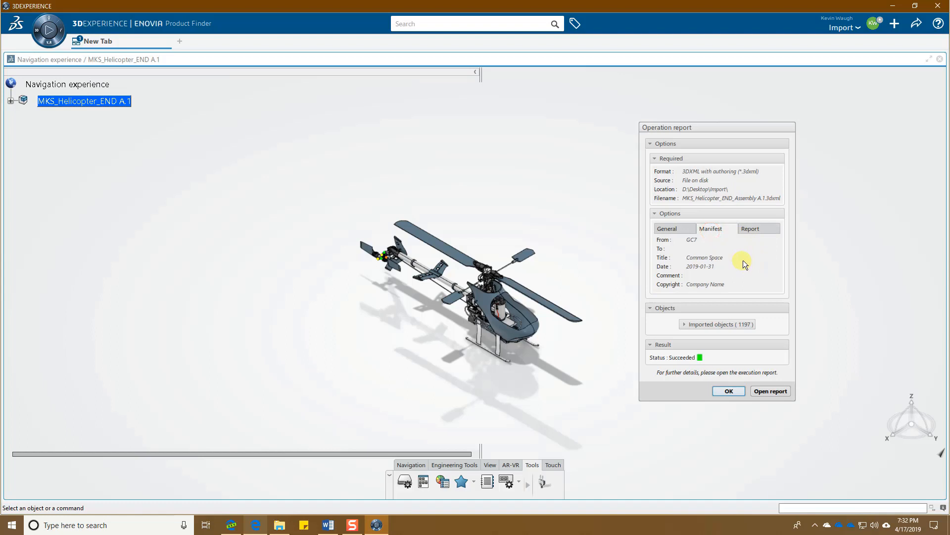
left_click(750, 229)
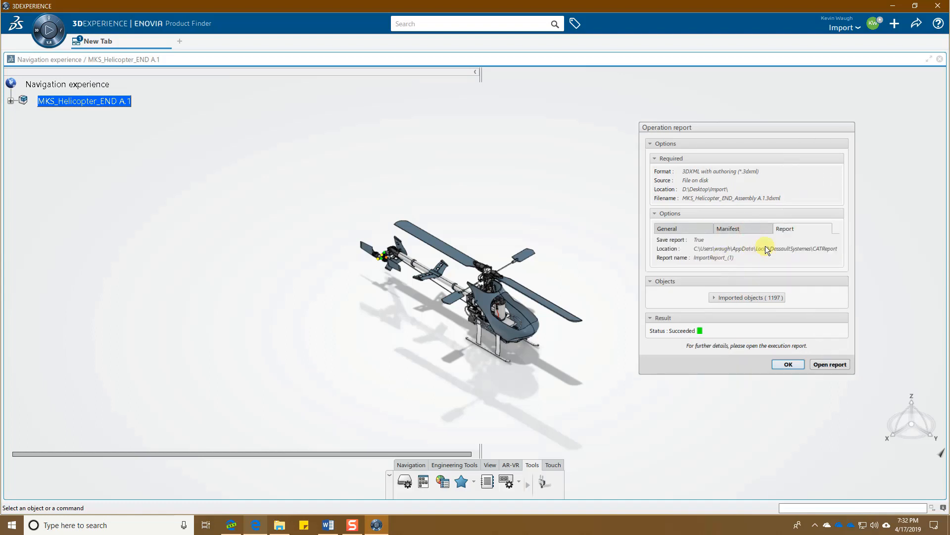
left_click(680, 226)
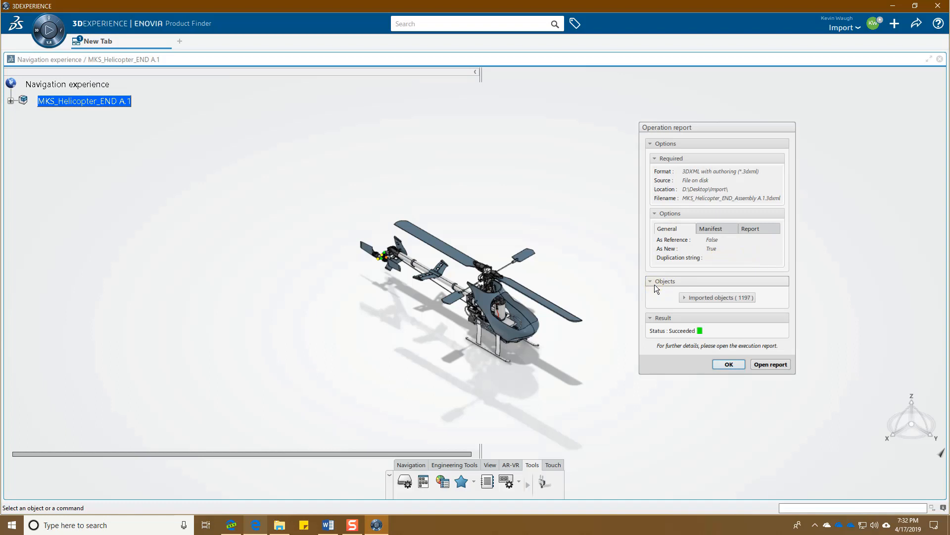
left_click(682, 297)
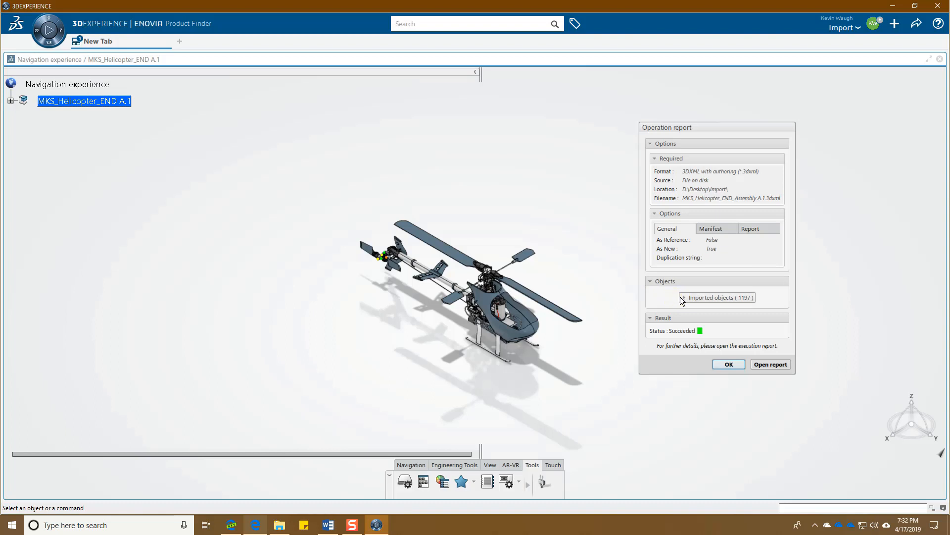
left_click(682, 297)
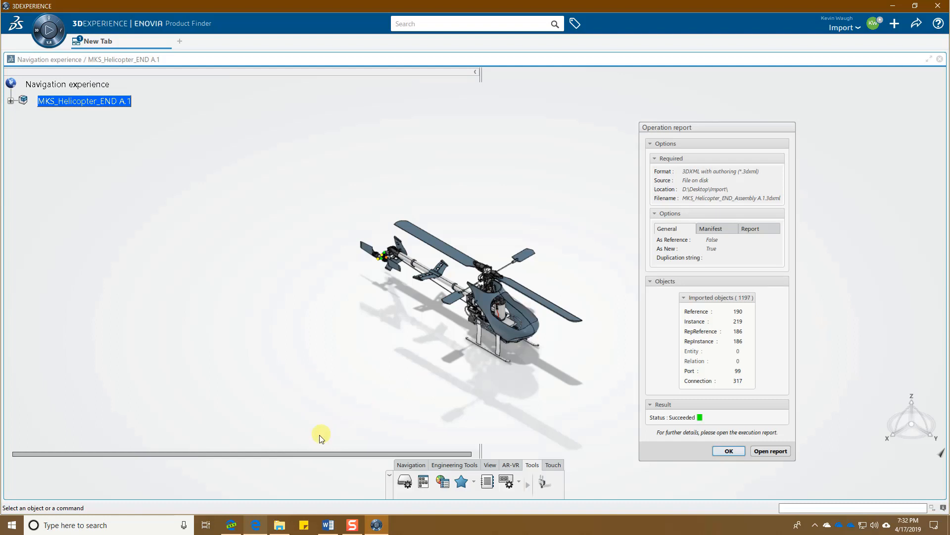
- Switch to the CAA Encyclopedia page in the help browser and read the Instance/Reference Model Navigation section
left_click(232, 525)
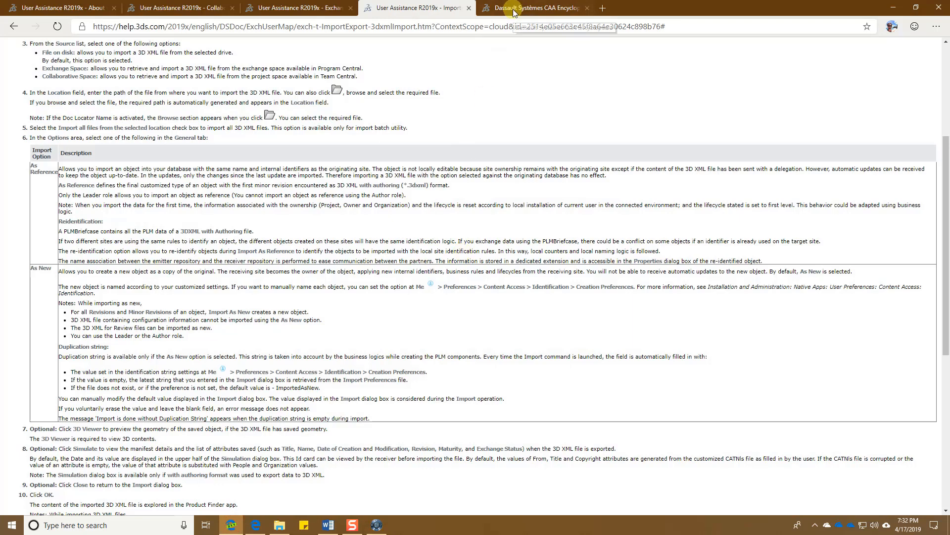
left_click(515, 10)
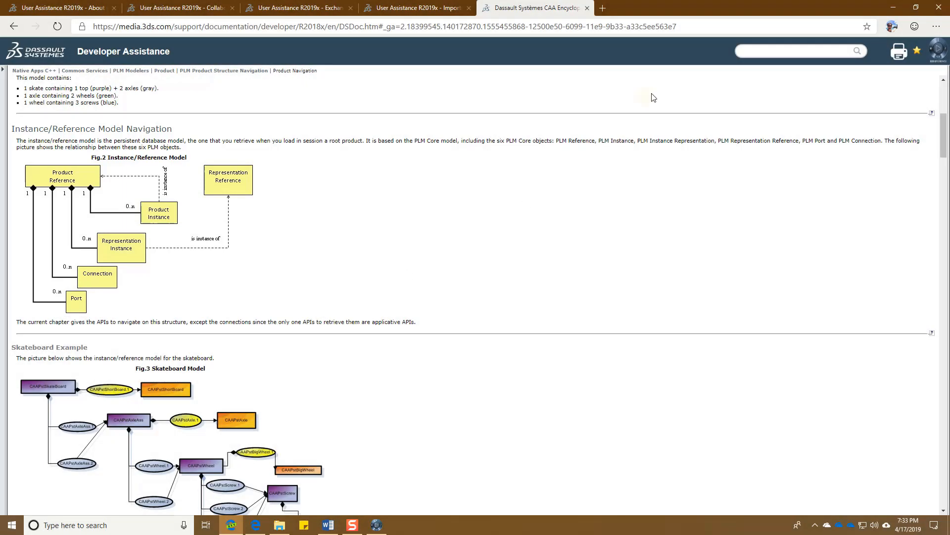
left_click(894, 7)
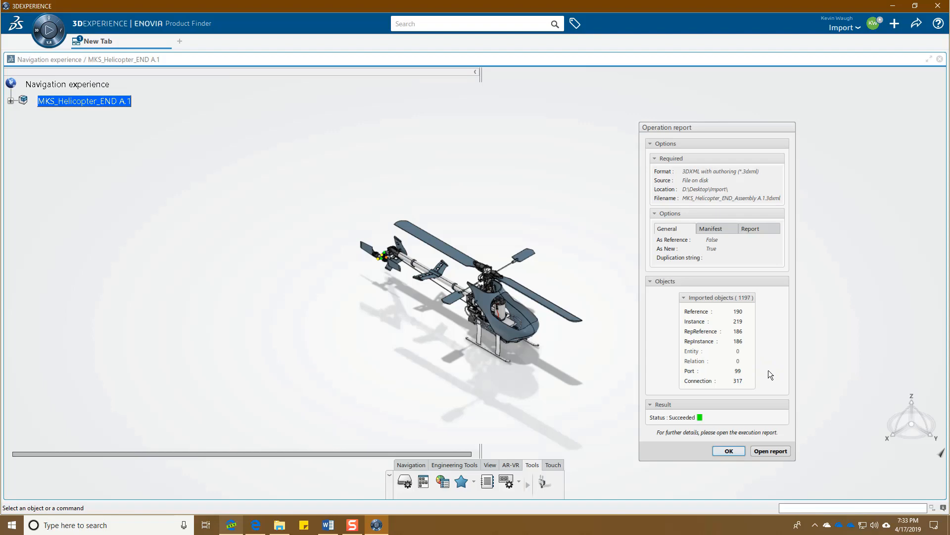
- Open the saved import report and examine its metrics and options, object statistics, and object list
left_click(770, 450)
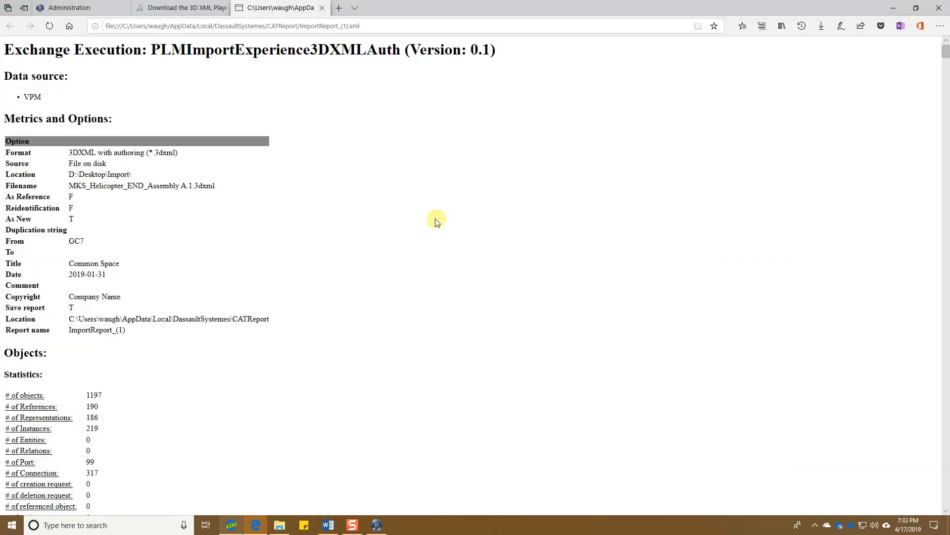
scroll(428, 214, "down", 5)
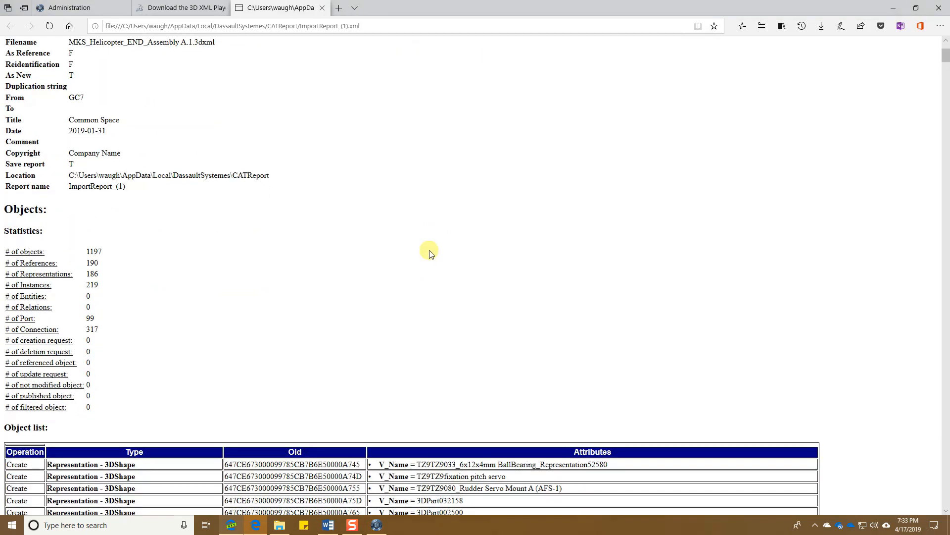
scroll(442, 222, "down", 18)
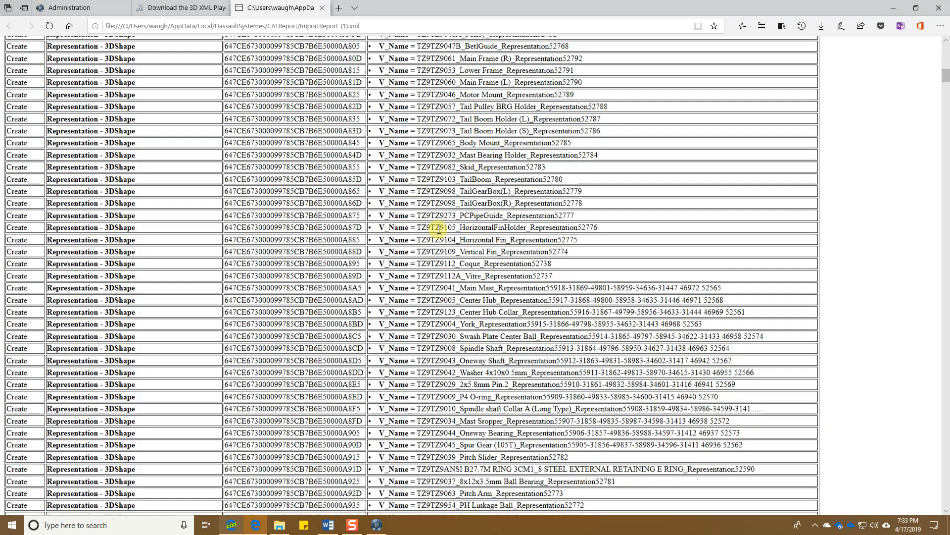
scroll(439, 230, "down", 20)
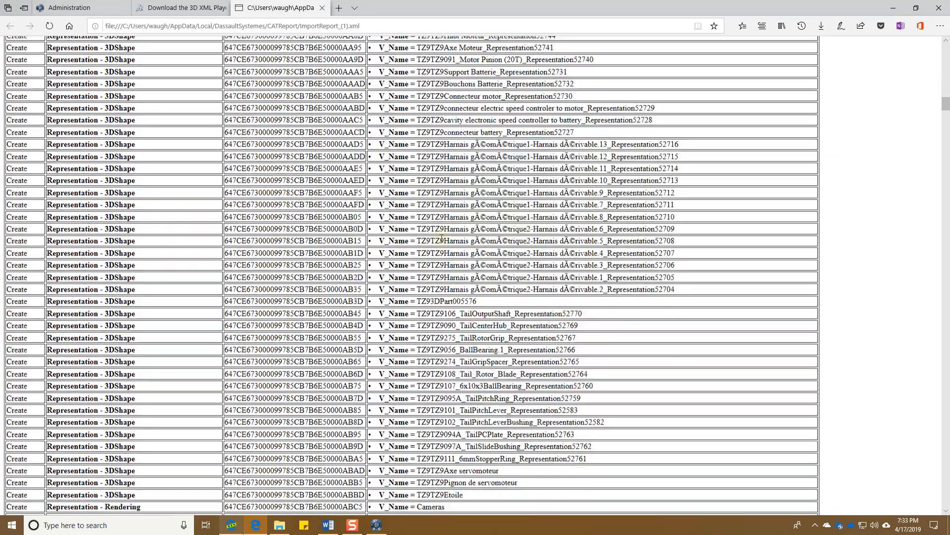
scroll(522, 255, "up", 5)
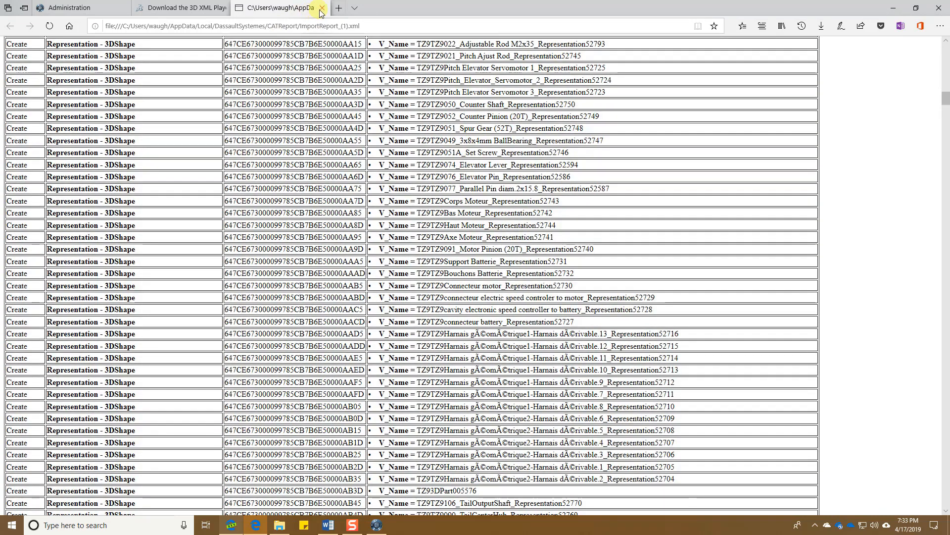
- Close the import report and 3D XML Player download pages, and return to the 3DEXPERIENCE window
left_click(322, 8)
left_click(223, 8)
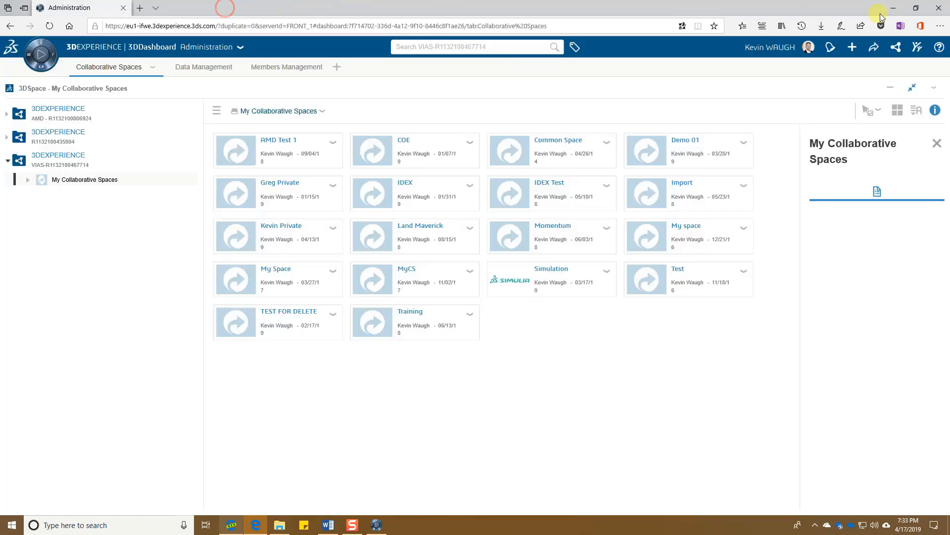
left_click(889, 12)
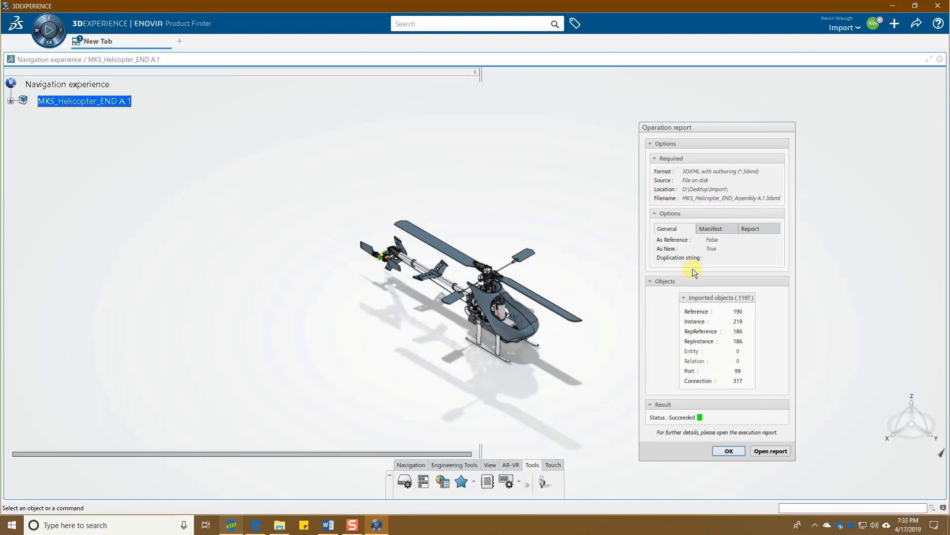
- Dismiss the Operation report and close the imported MKS_Helicopter_END A.1 model
left_click(729, 451)
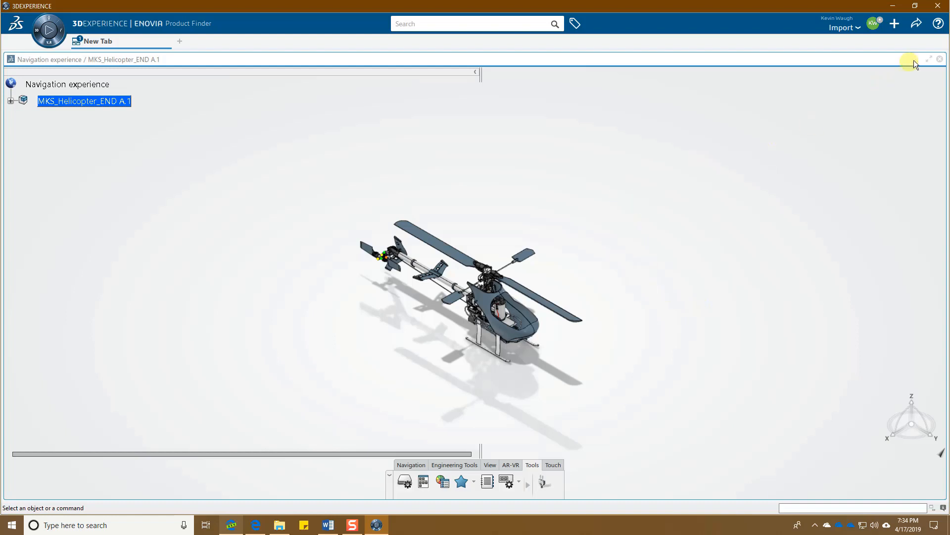
left_click(940, 59)
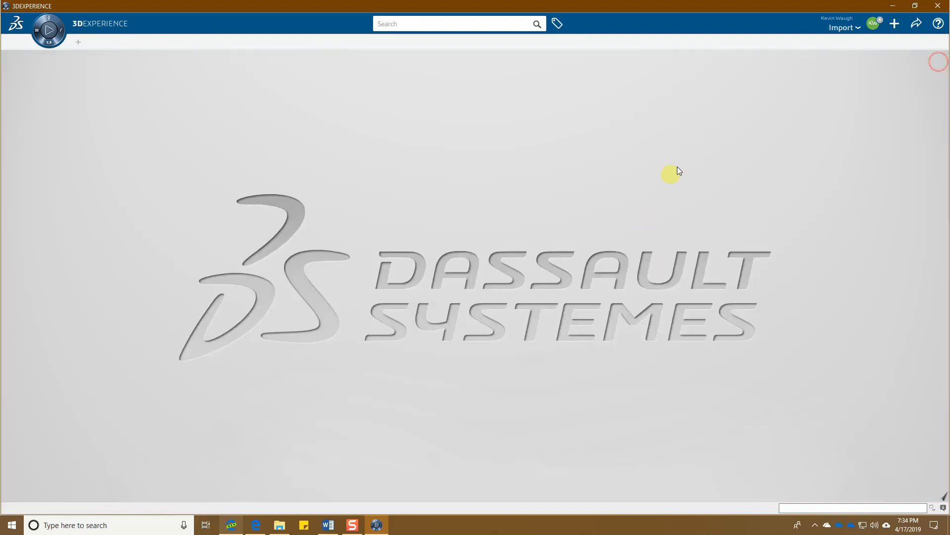
- Start a new import with the Landing_Gear_Assy A.1 3DXML file from the Desktop Import folder, and review its report and manifest options
left_click(894, 23)
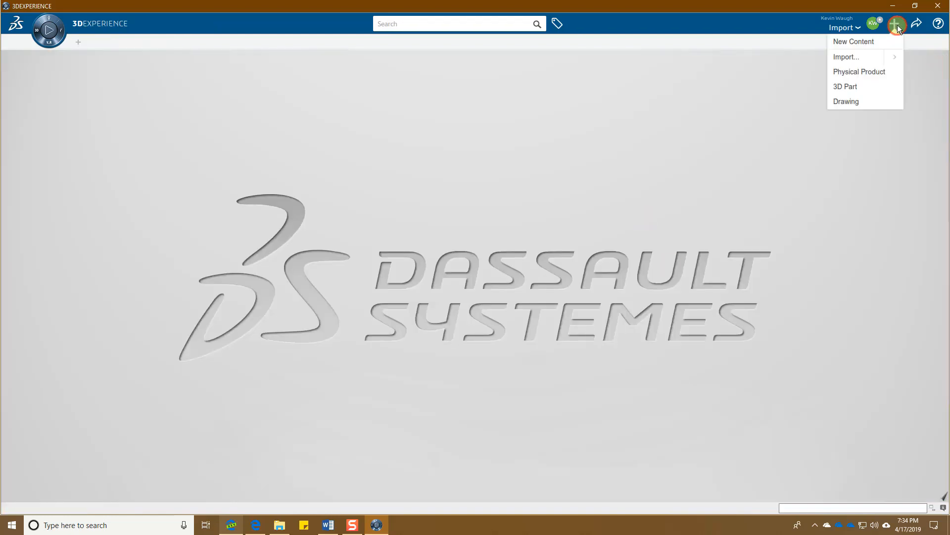
left_click(860, 58)
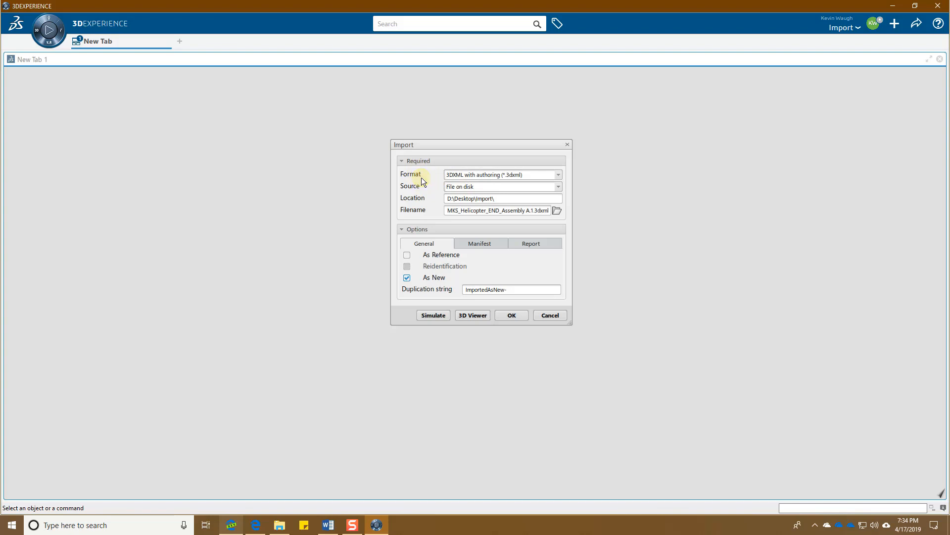
left_click(556, 210)
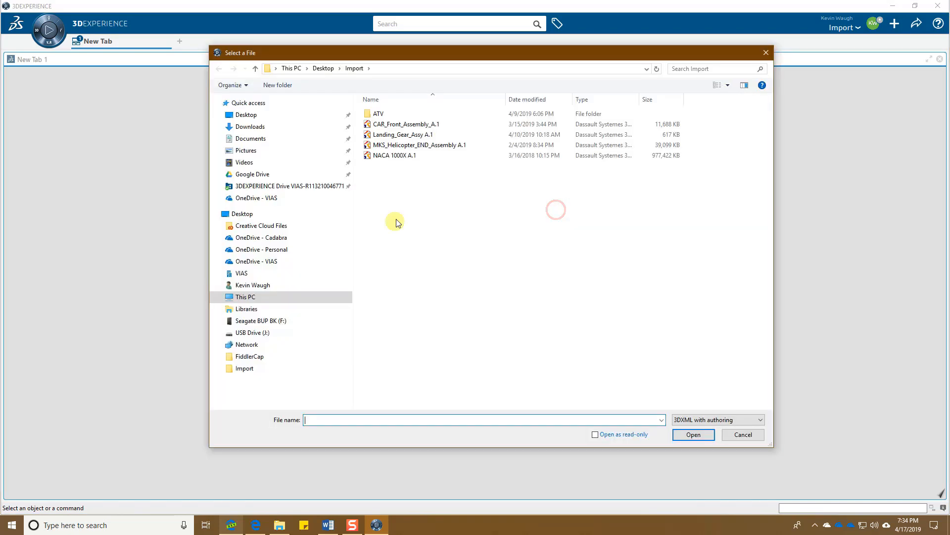
left_click(401, 135)
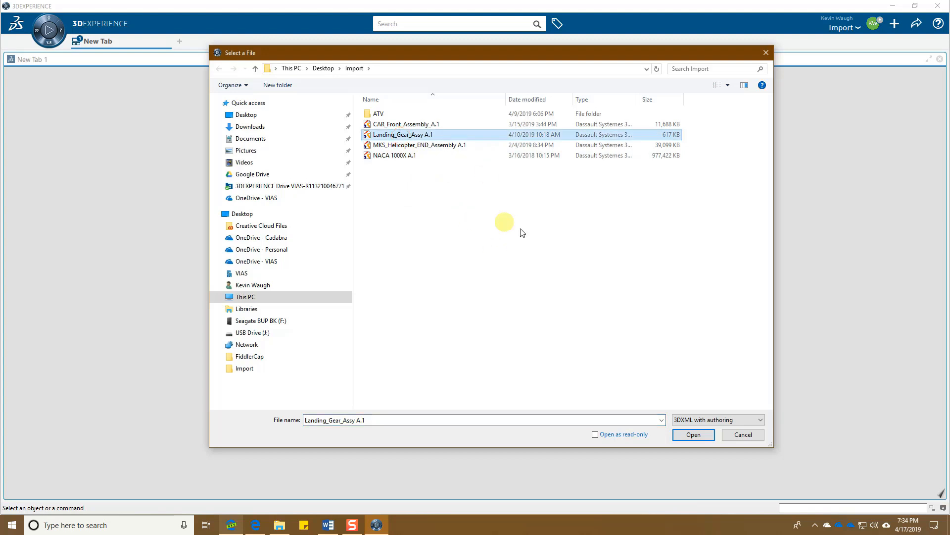
left_click(705, 435)
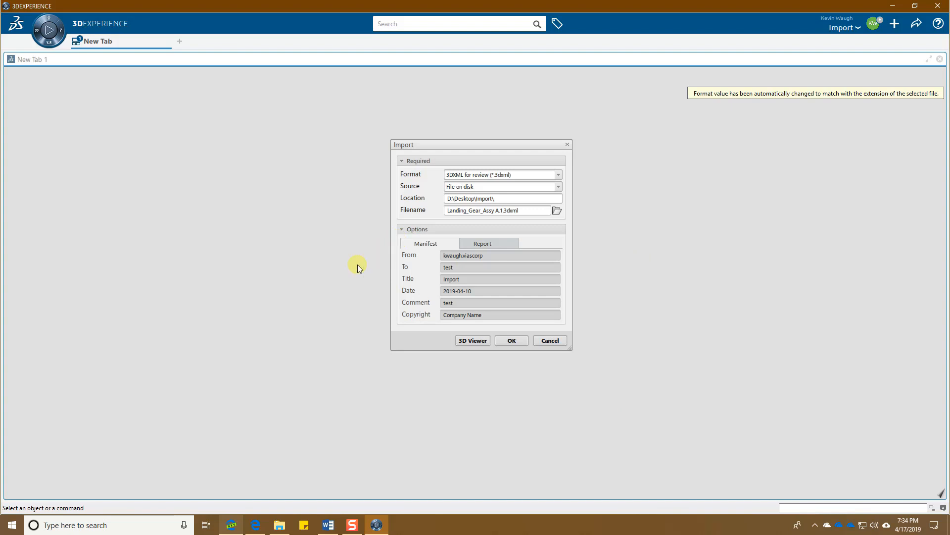
left_click(498, 243)
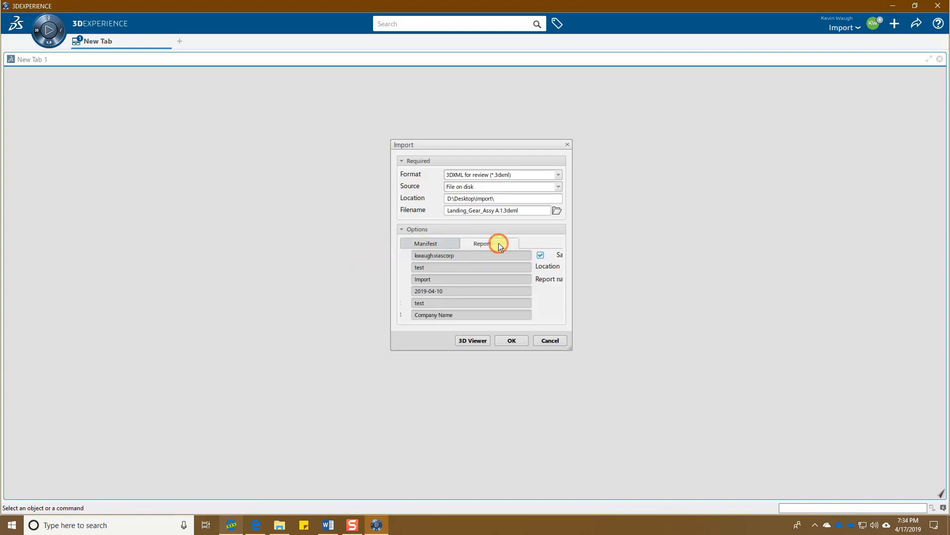
left_click(420, 245)
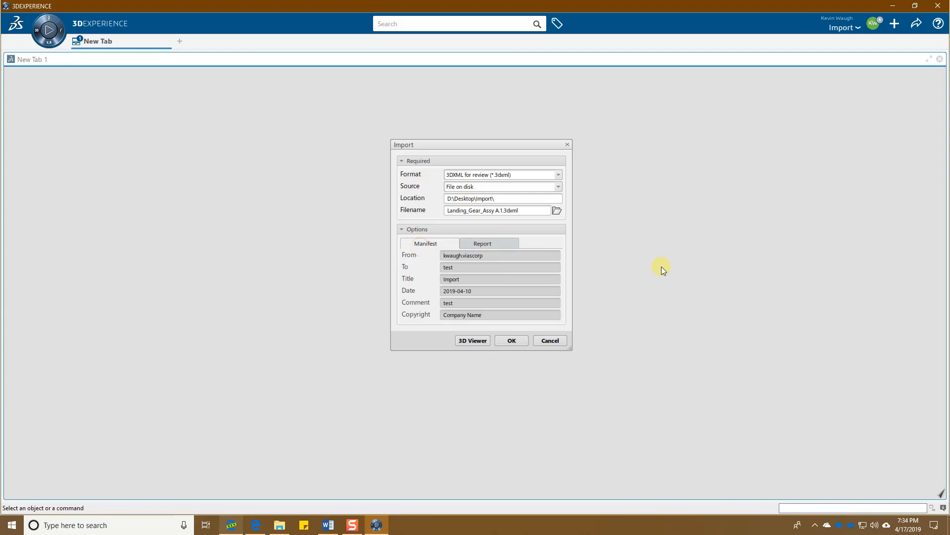